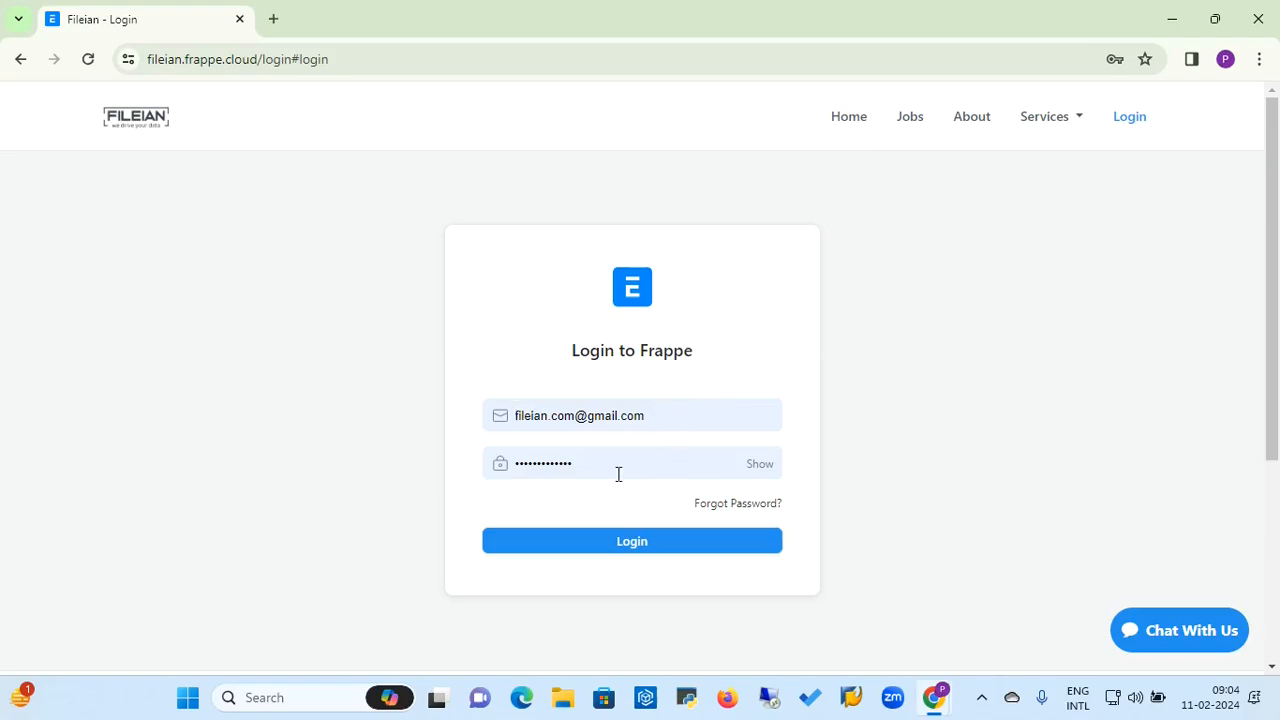
Log in with the prefilled credentials and look through the Home workspace's masters and its list of modules
{"action": "left_click", "coordinate": [639, 547]}
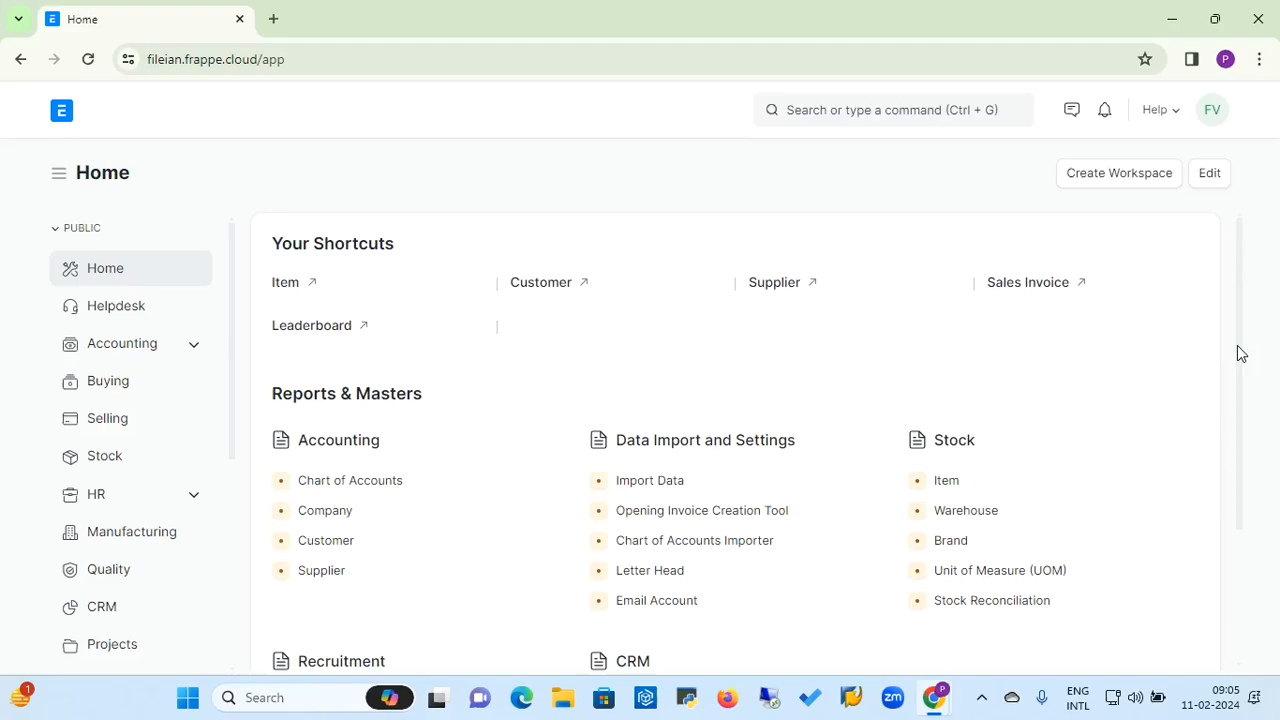
{"action": "left_click_drag", "start_coordinate": [1240, 353], "coordinate": [1251, 437]}
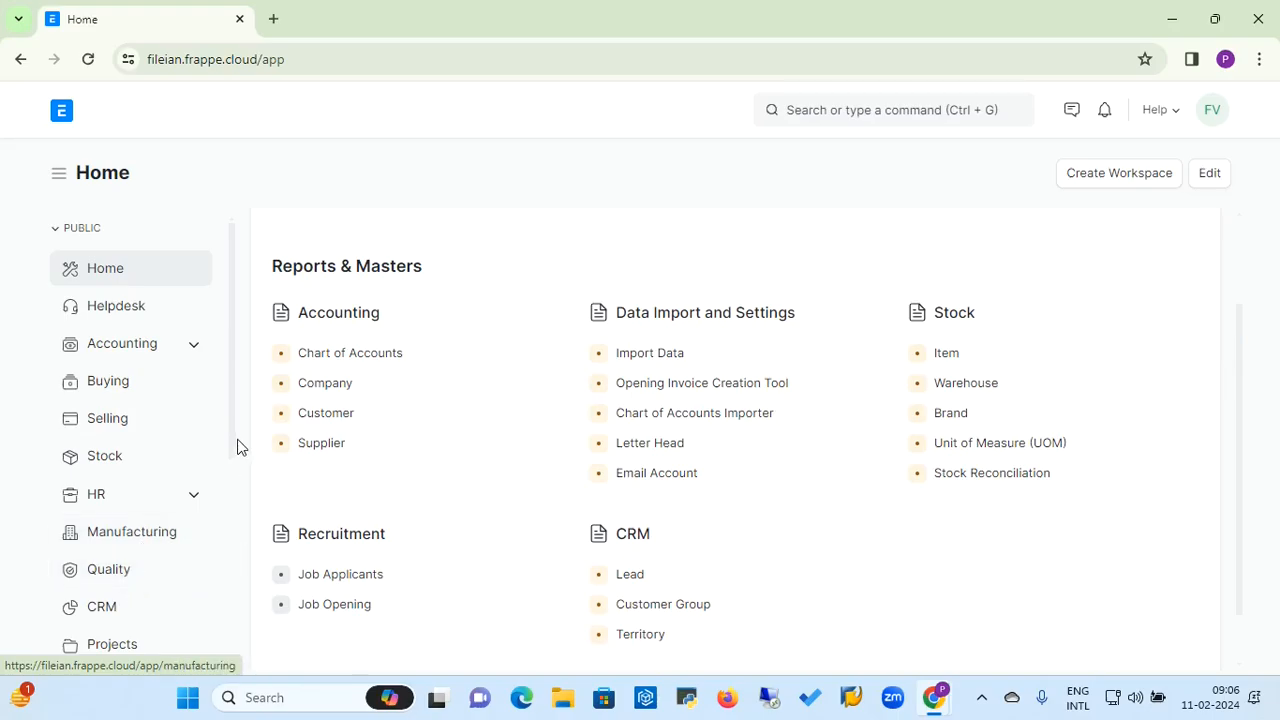
{"action": "left_click_drag", "start_coordinate": [233, 450], "coordinate": [252, 548]}
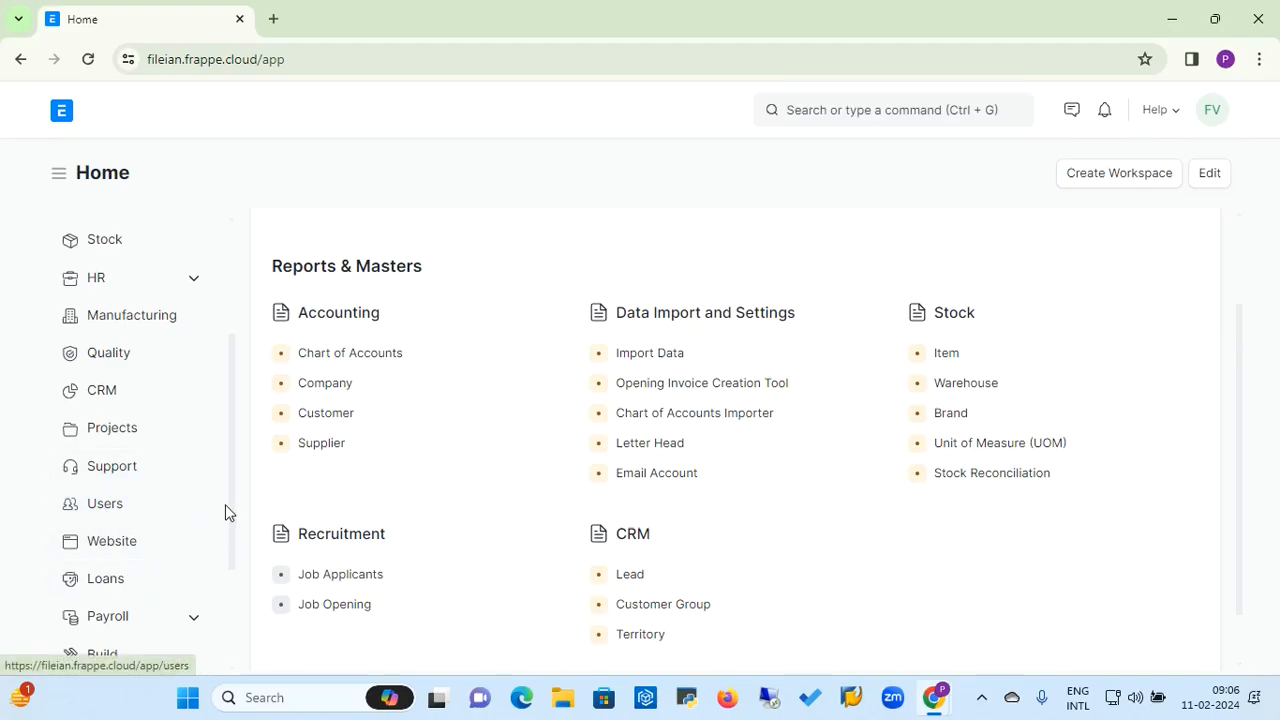
{"action": "left_click_drag", "start_coordinate": [230, 510], "coordinate": [253, 620]}
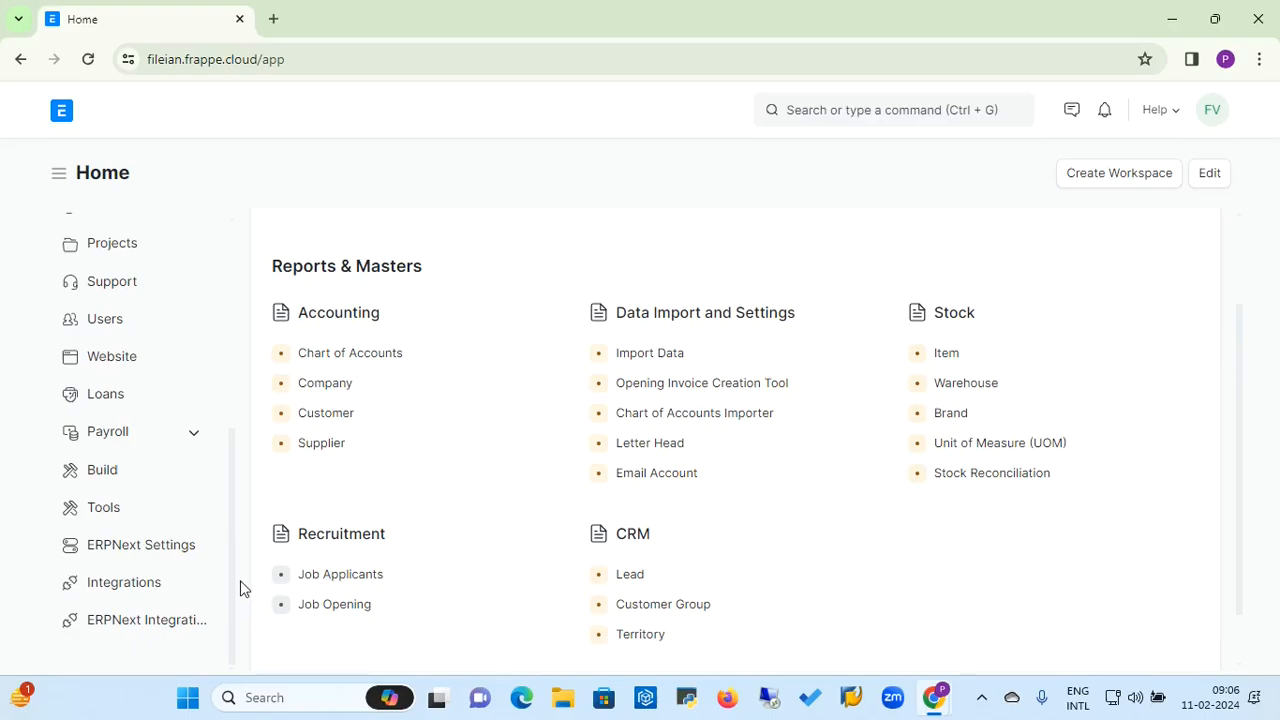
{"action": "left_click_drag", "start_coordinate": [230, 587], "coordinate": [209, 360]}
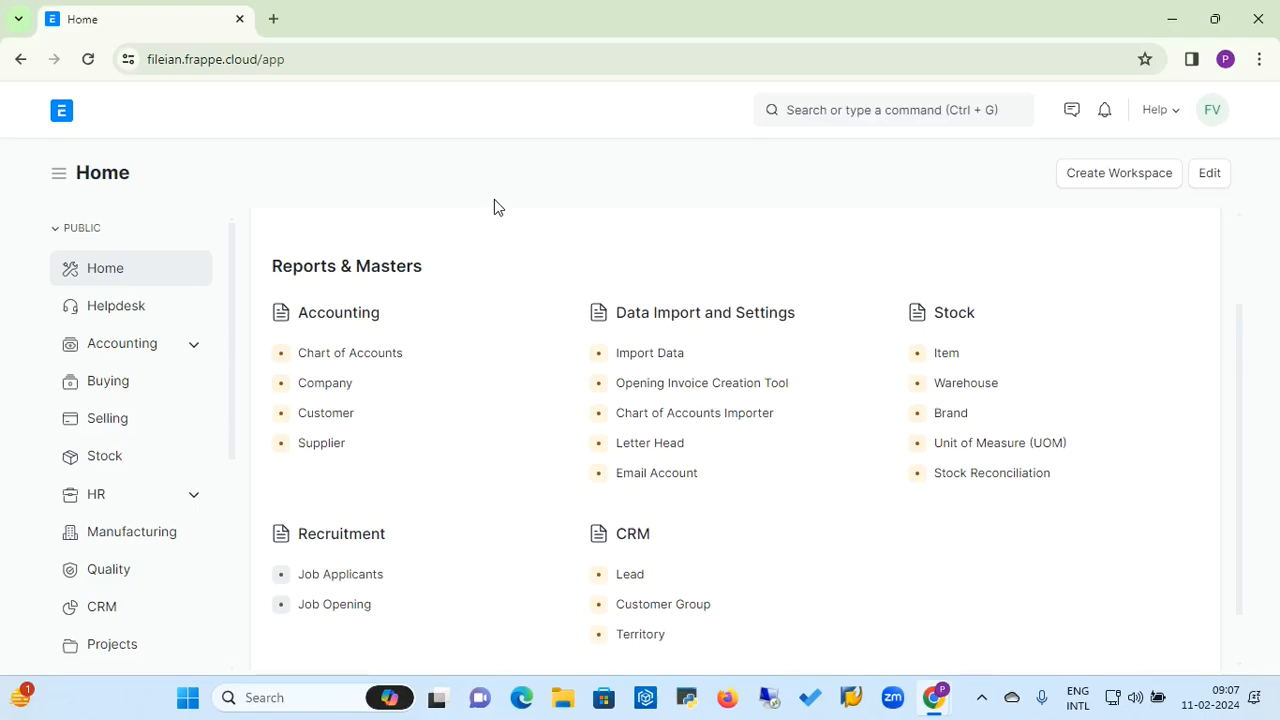
Search the site for "Report" and open the Report List
{"action": "left_click", "coordinate": [822, 113]}
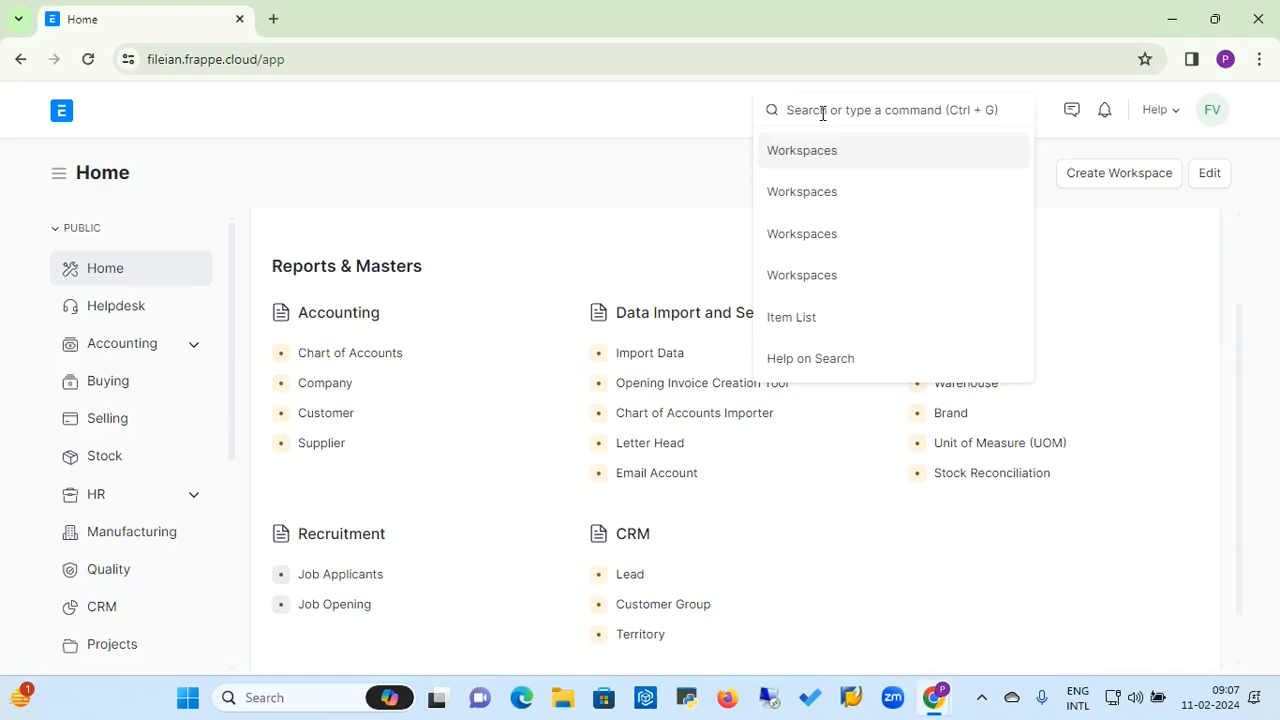
{"action": "type", "text": "Report"}
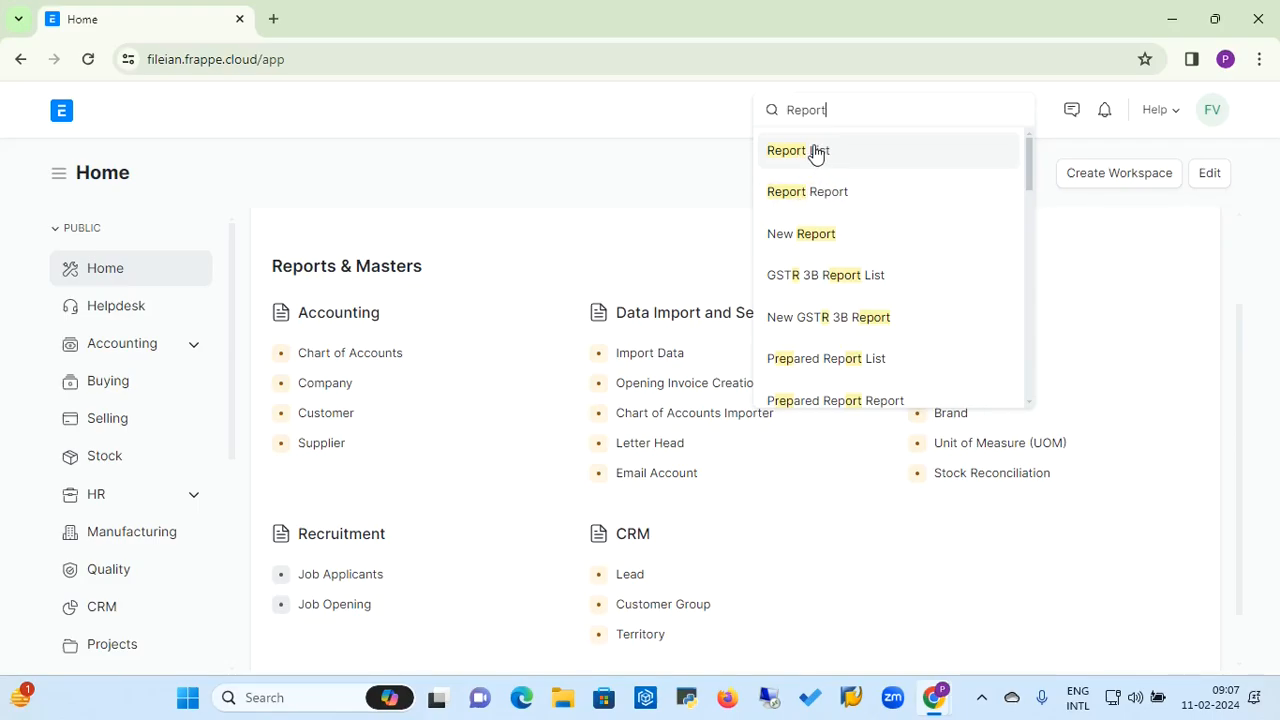
{"action": "left_click", "coordinate": [808, 155]}
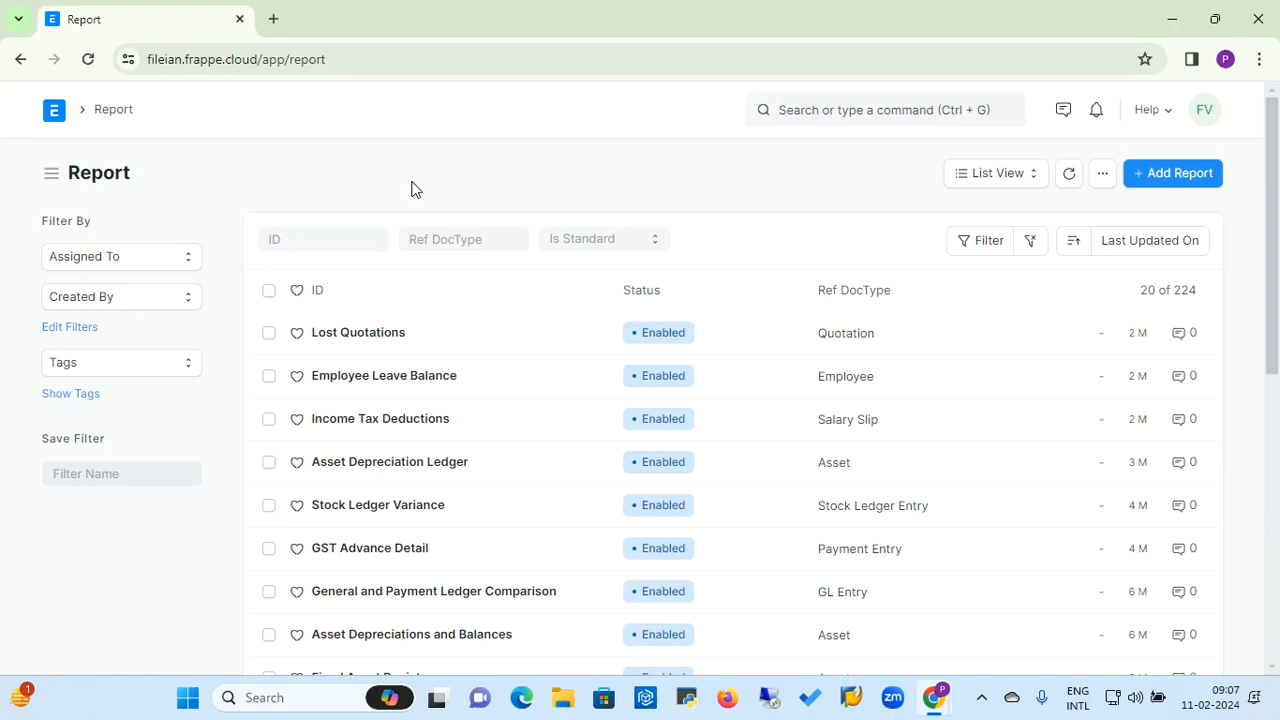
Reopen the Report List from the recent entries suggested by the site search
{"action": "left_click", "coordinate": [823, 117]}
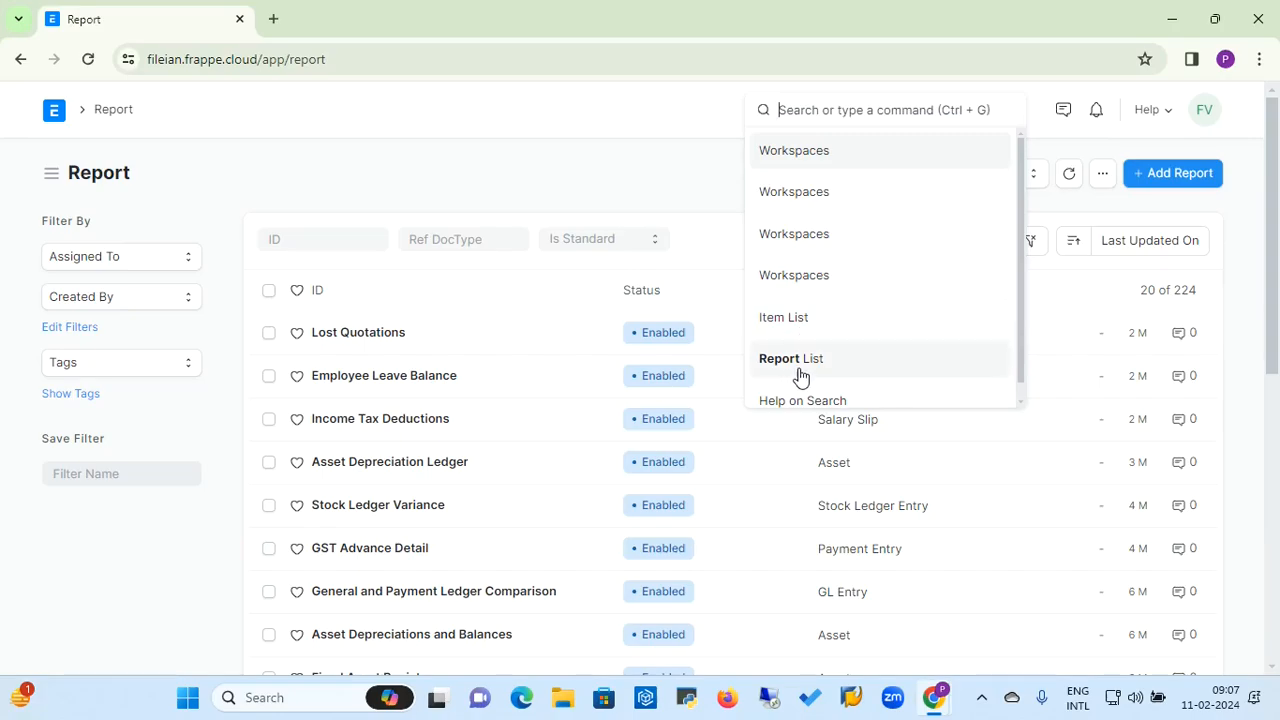
{"action": "left_click", "coordinate": [512, 108]}
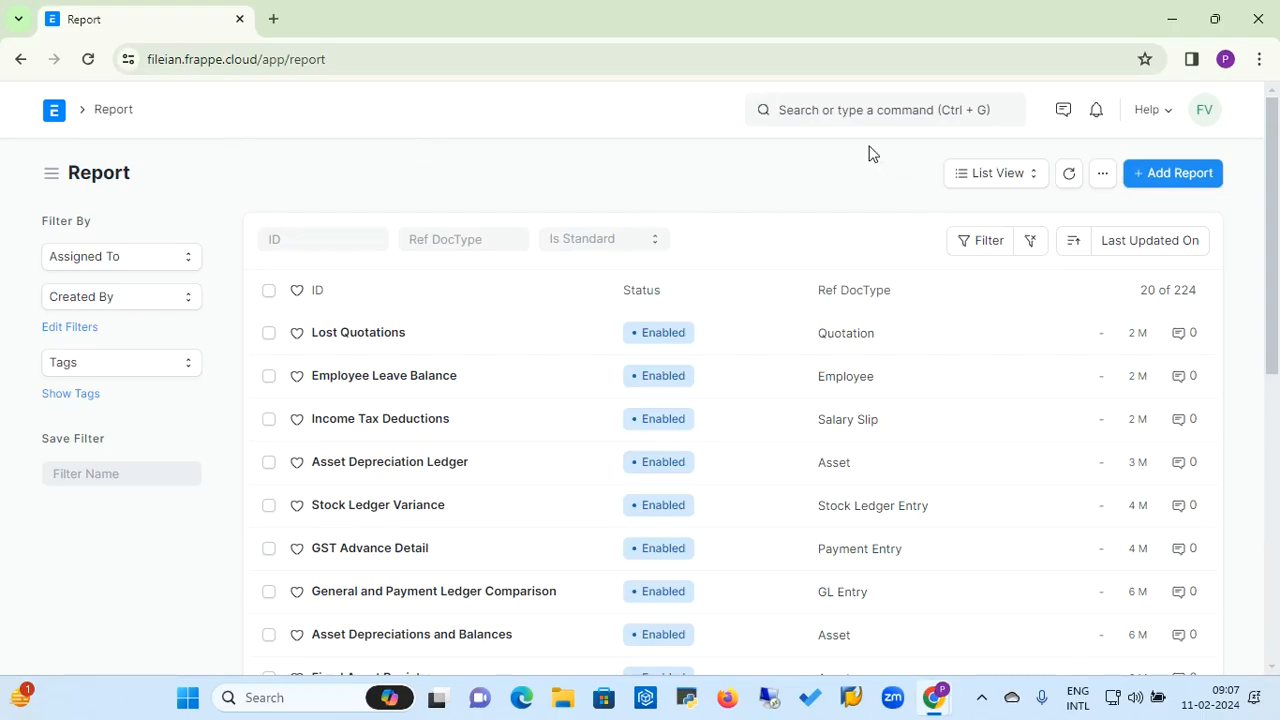
{"action": "left_click", "coordinate": [857, 105]}
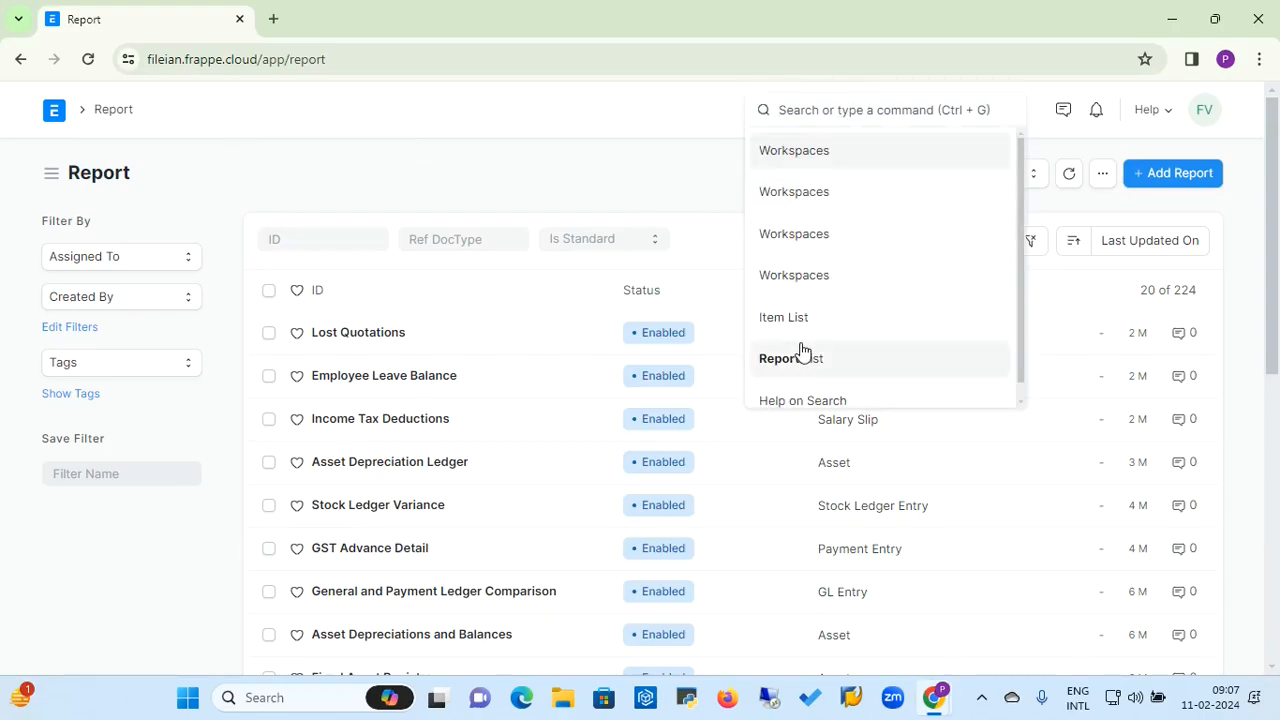
{"action": "left_click", "coordinate": [797, 358]}
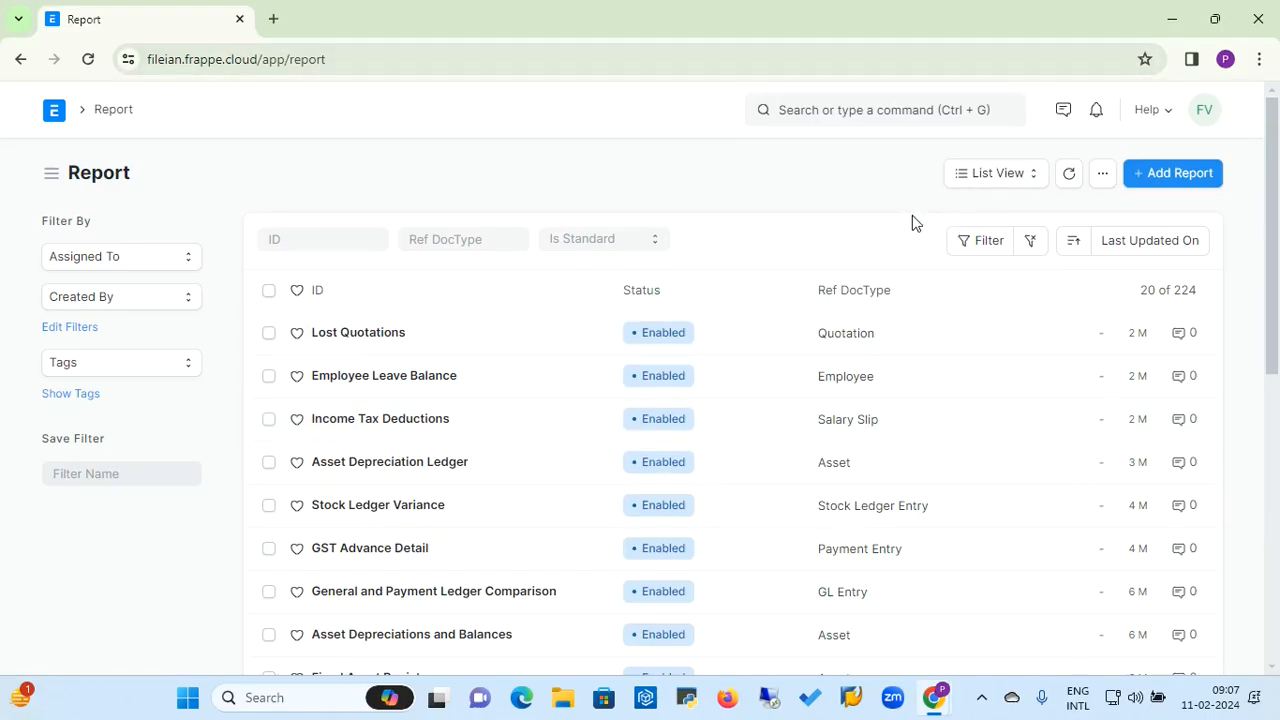
Switch the Report List from the list view to the Report view
{"action": "left_click", "coordinate": [1017, 187]}
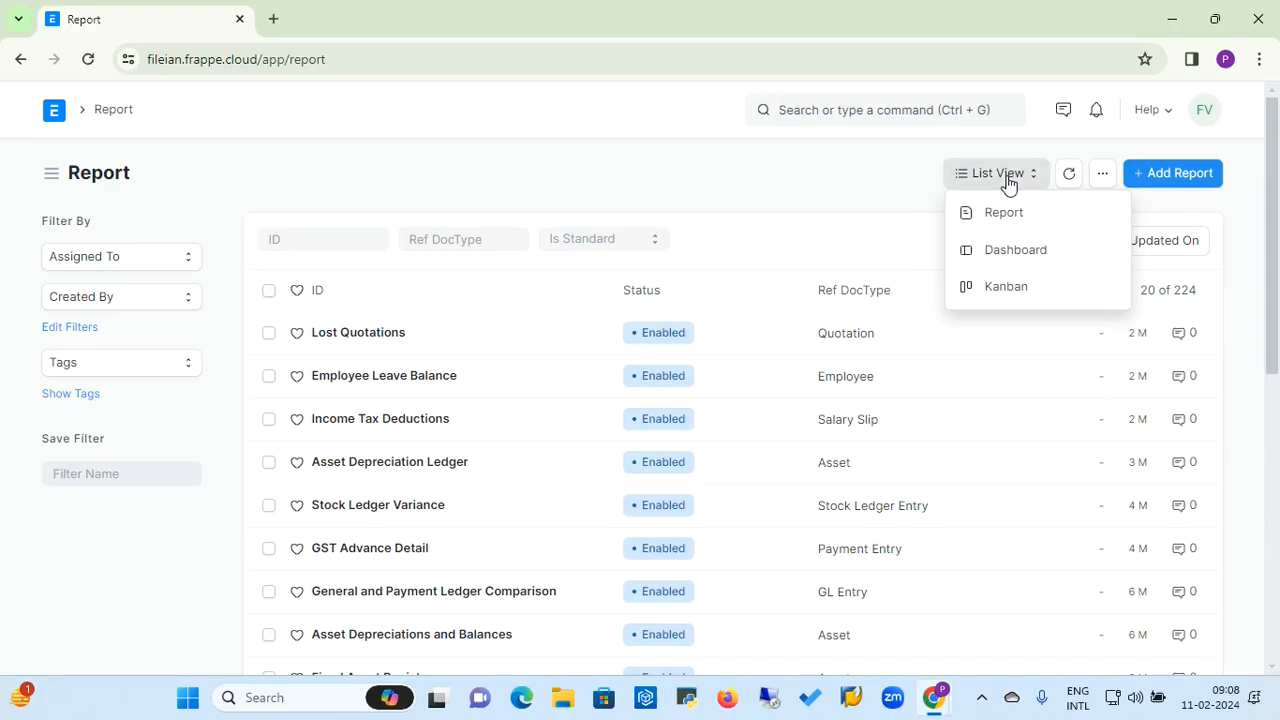
{"action": "left_click", "coordinate": [1008, 183]}
{"action": "left_click", "coordinate": [1008, 183]}
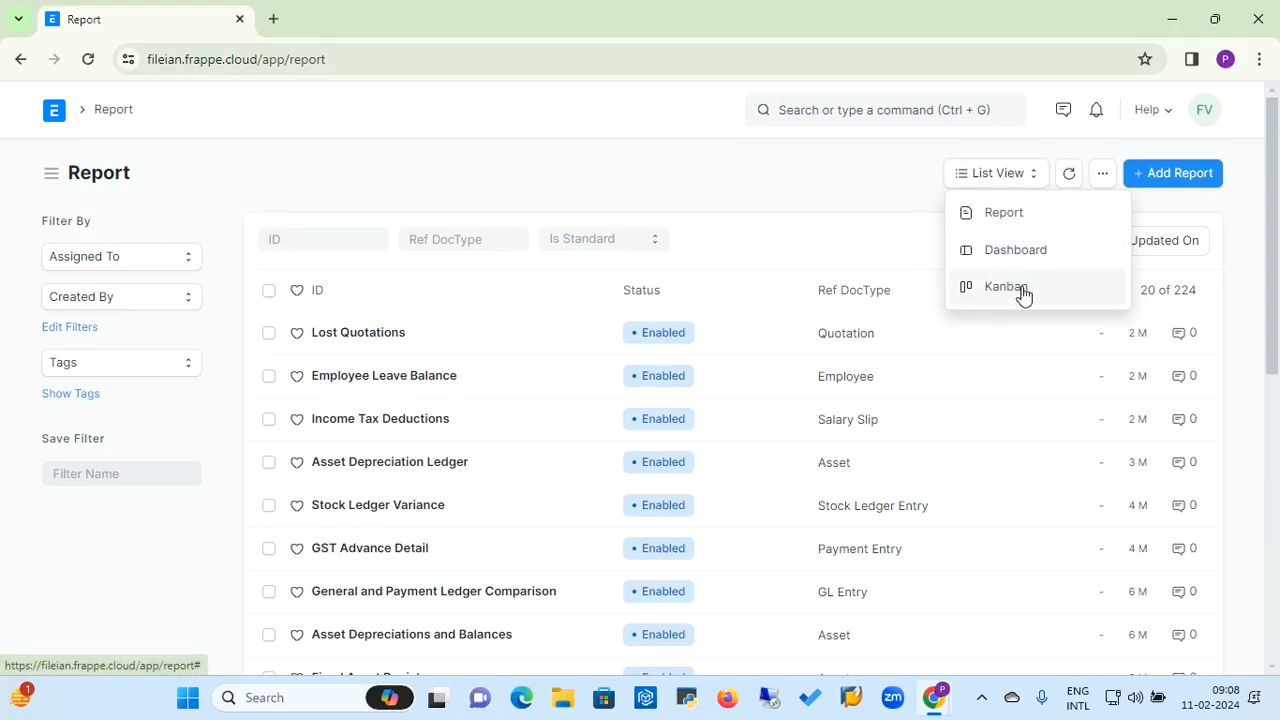
{"action": "left_click", "coordinate": [1003, 214]}
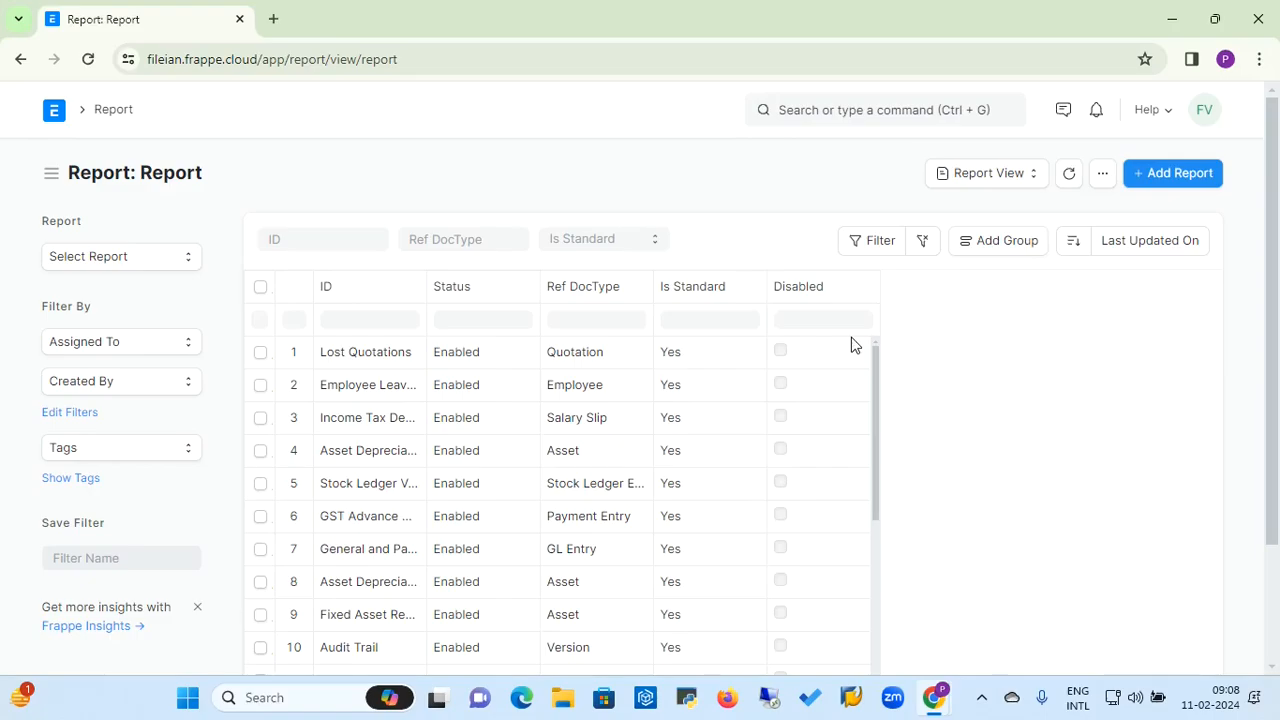
Add a Comments column to the report table, starting from the Status column's options
{"action": "left_click", "coordinate": [525, 291]}
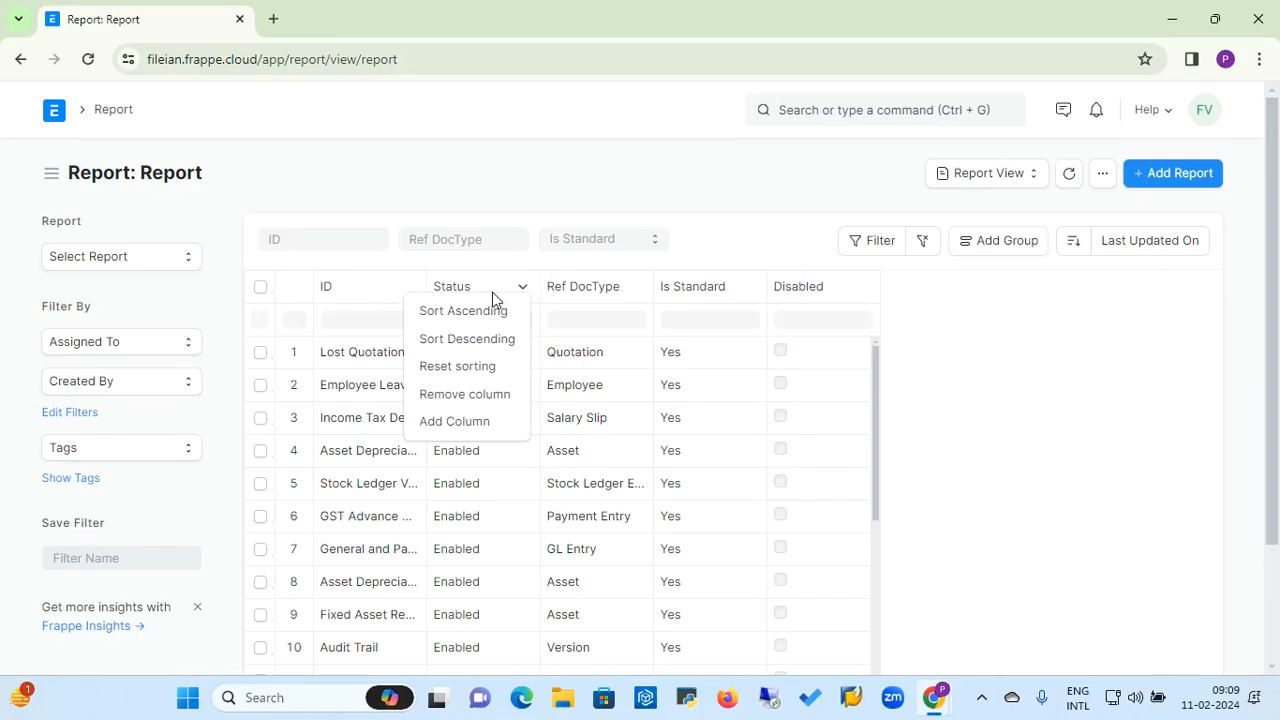
{"action": "left_click", "coordinate": [487, 424]}
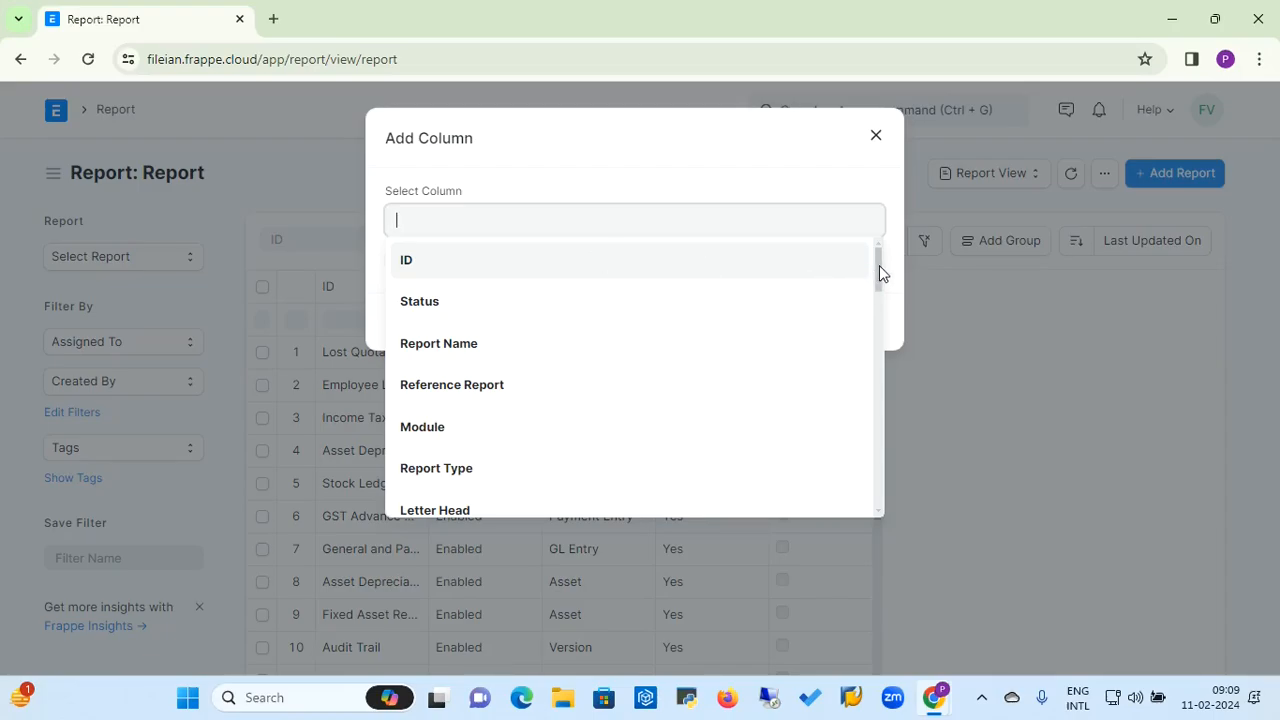
{"action": "left_click_drag", "start_coordinate": [879, 265], "coordinate": [879, 395]}
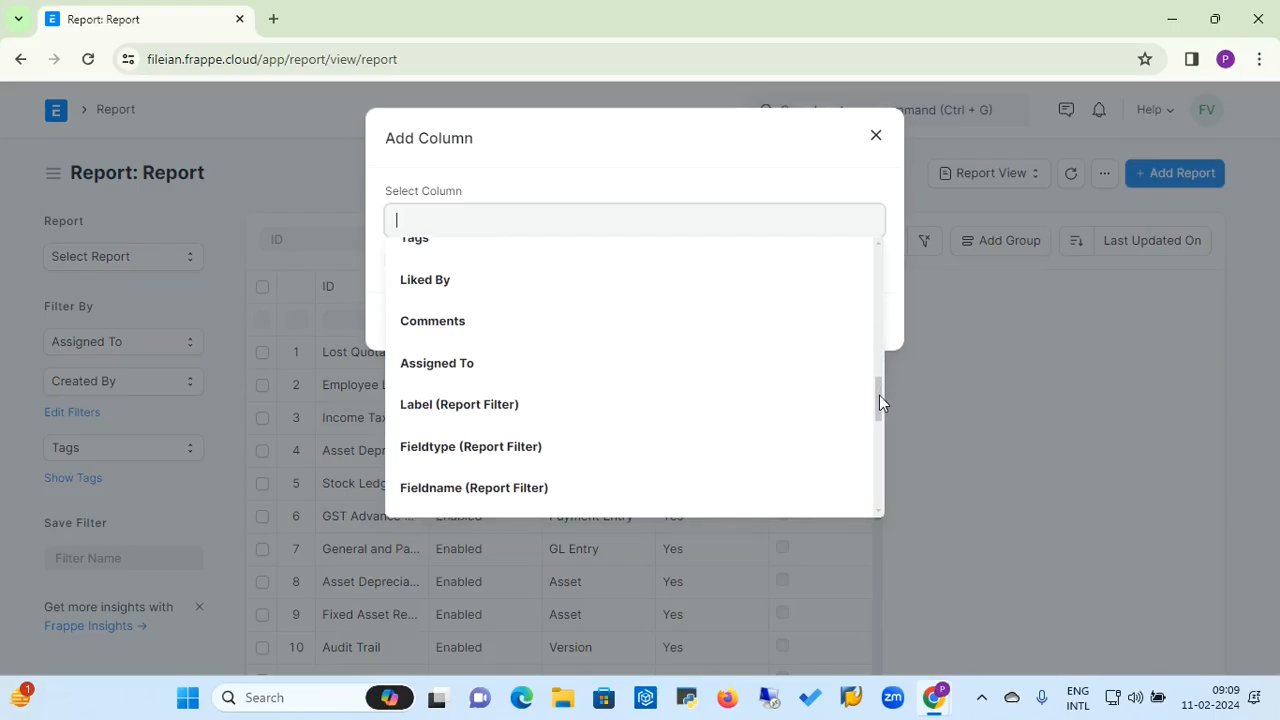
{"action": "left_click", "coordinate": [429, 322]}
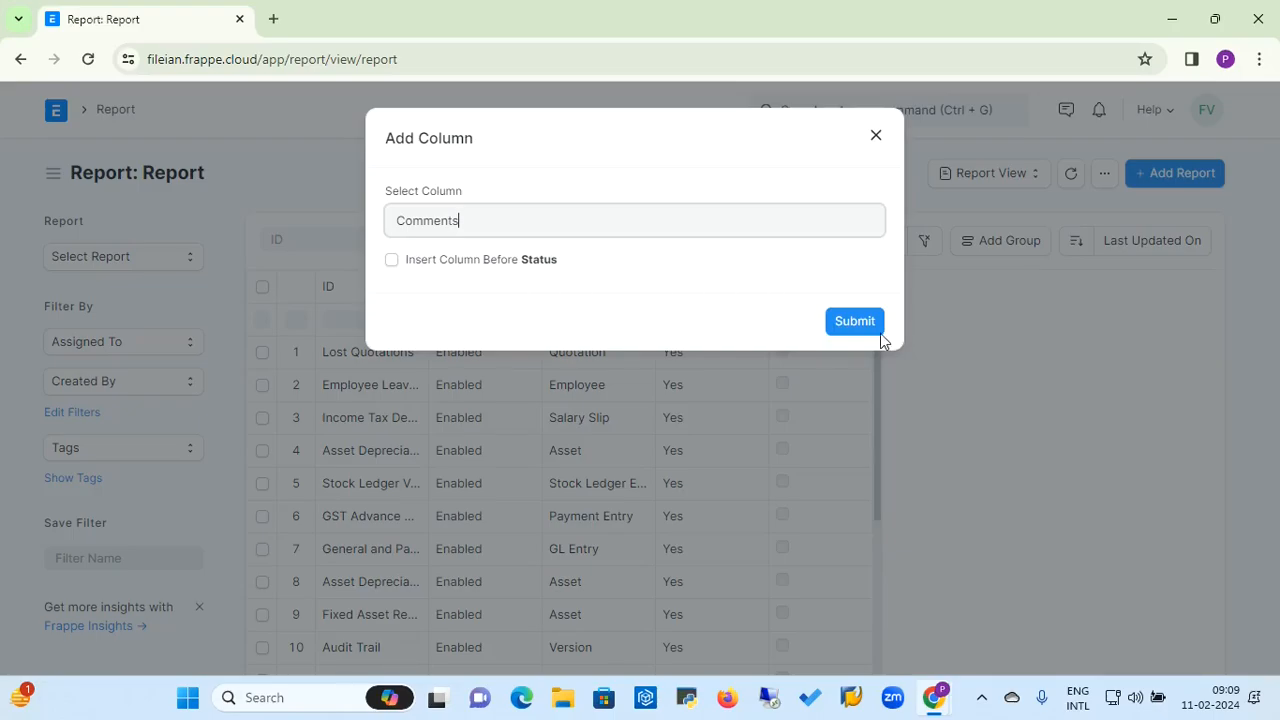
{"action": "left_click", "coordinate": [855, 327]}
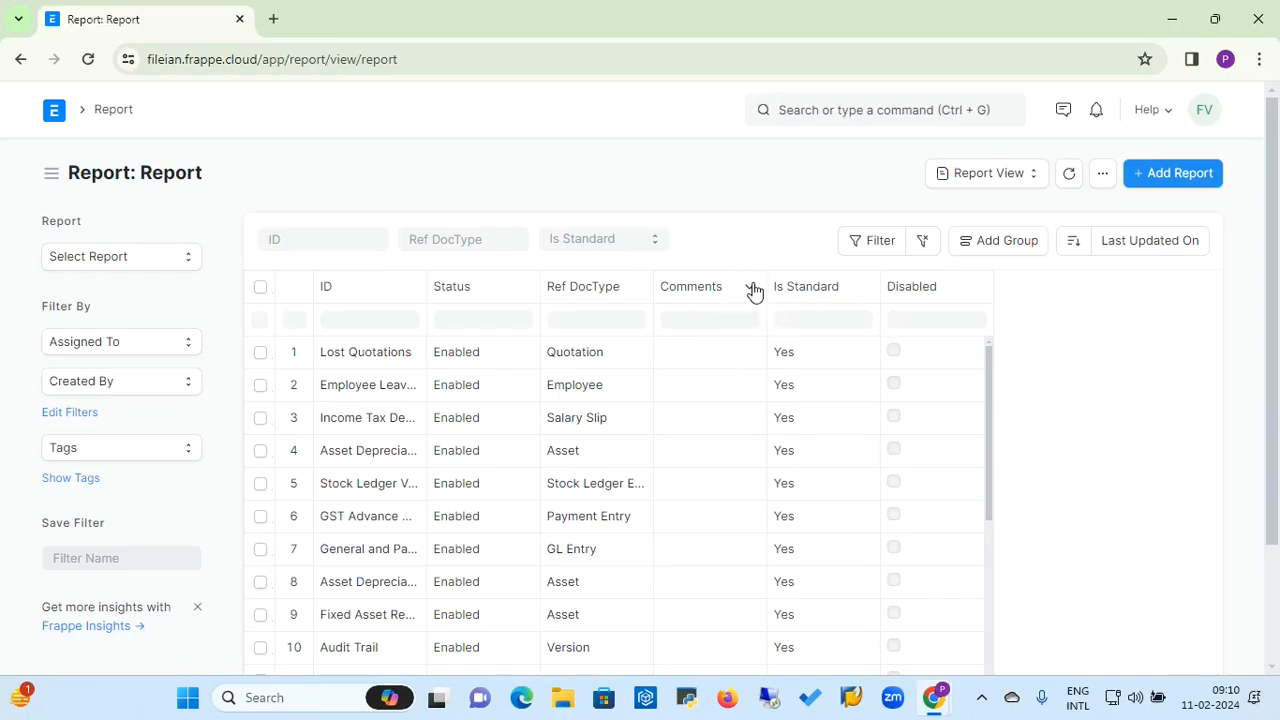
Remove the Comments column from the report table
{"action": "left_click", "coordinate": [753, 289]}
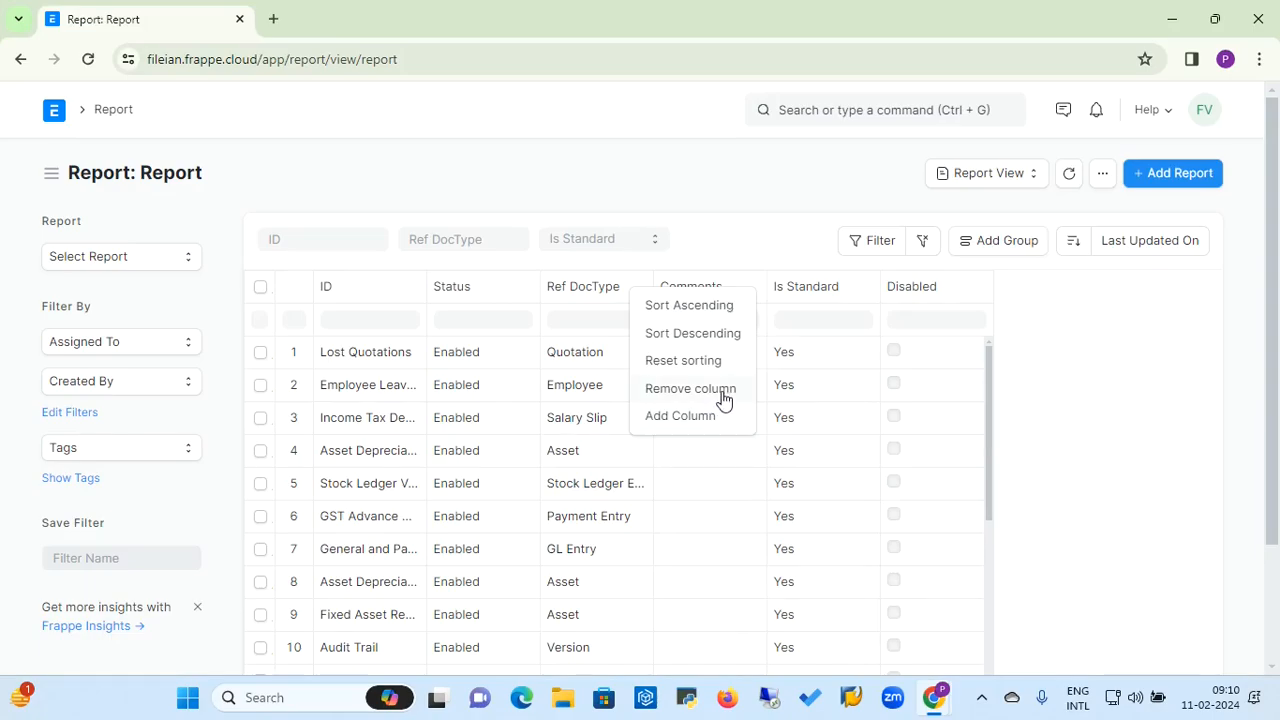
{"action": "left_click", "coordinate": [744, 291]}
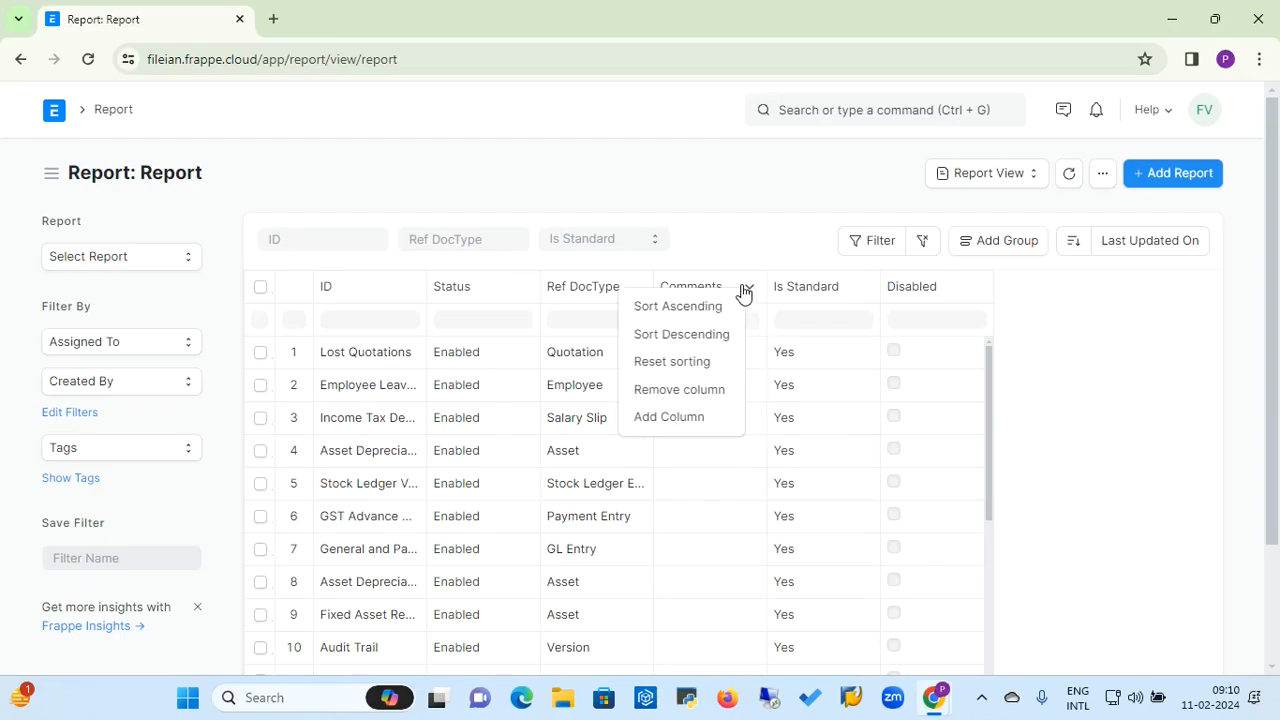
{"action": "left_click", "coordinate": [747, 256]}
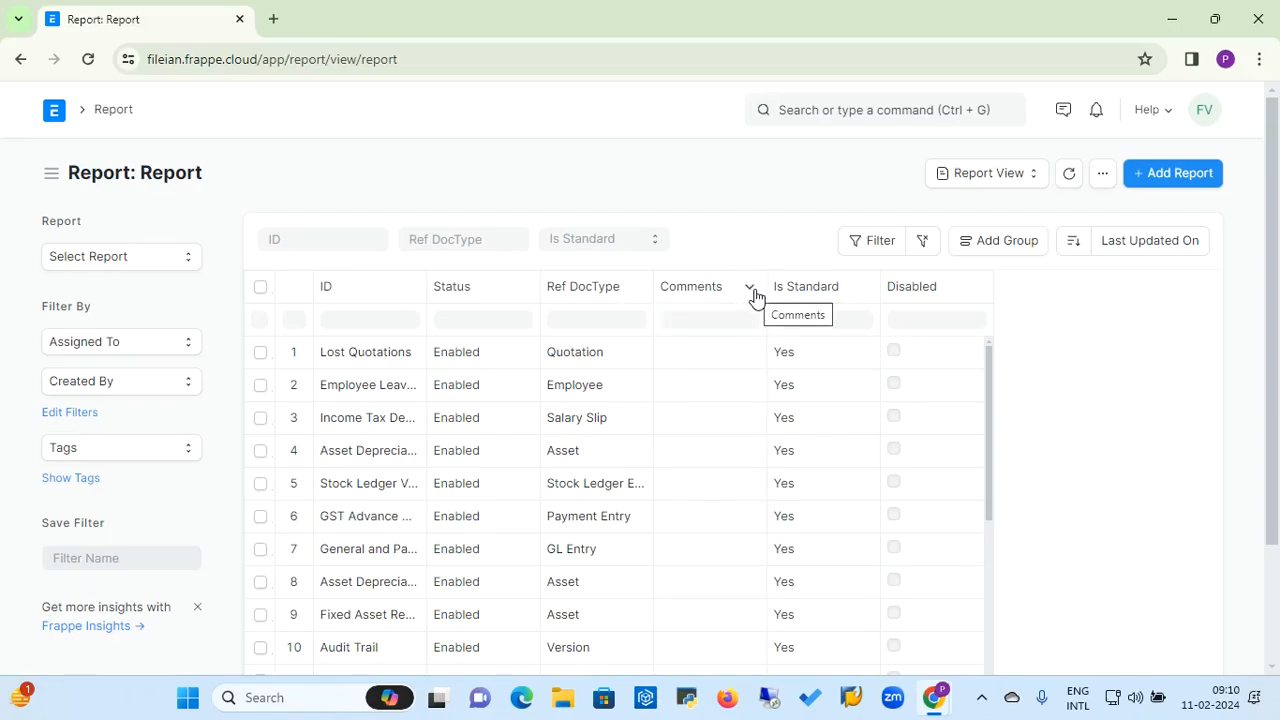
{"action": "left_click", "coordinate": [753, 293]}
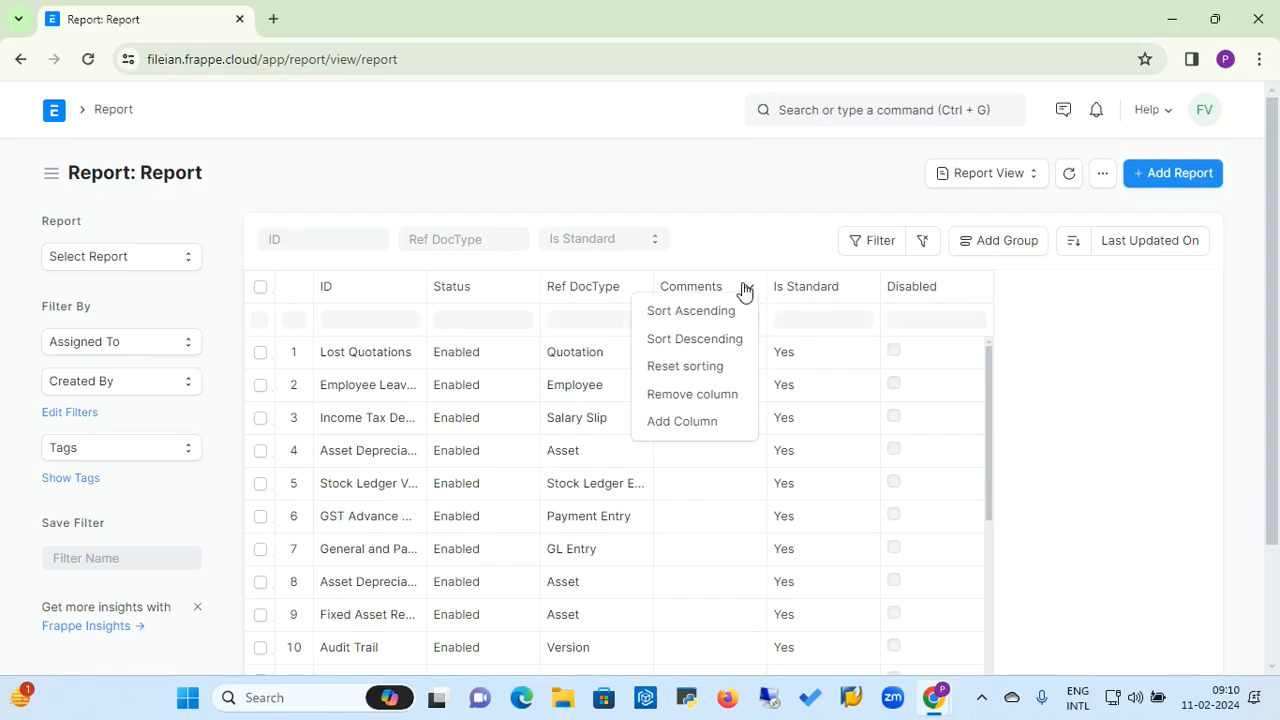
{"action": "left_click", "coordinate": [716, 404]}
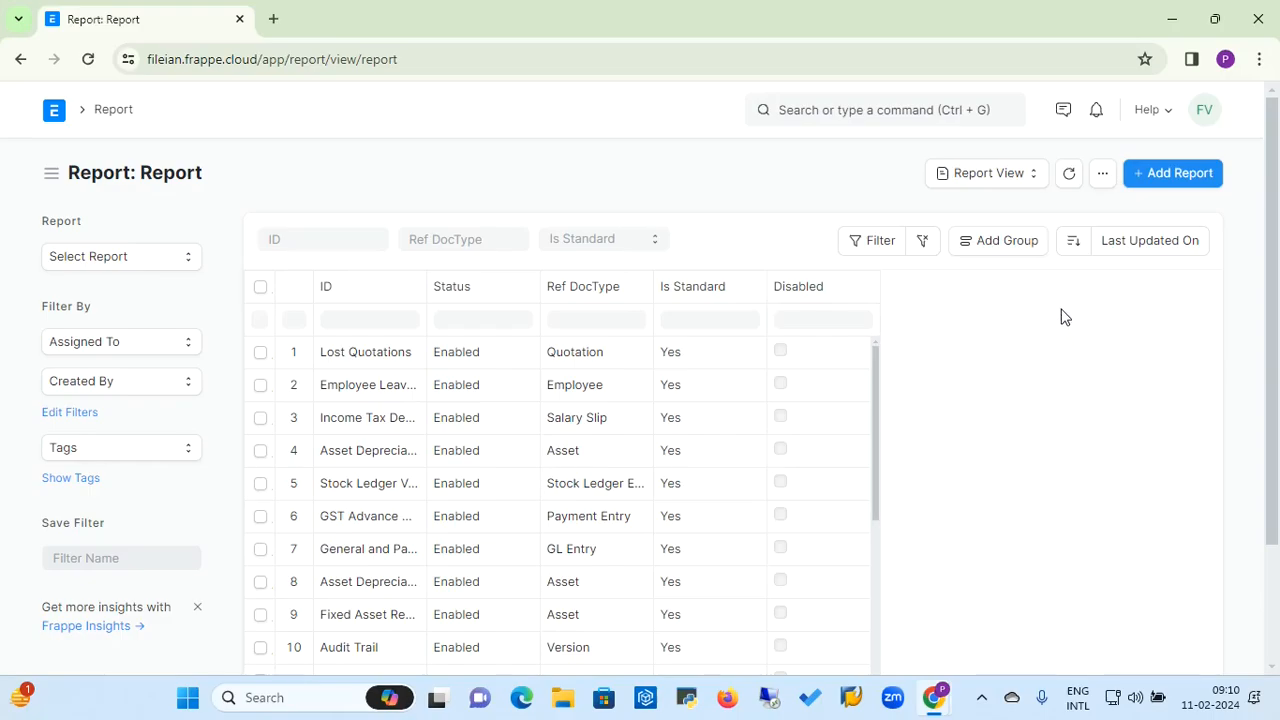
Pick two more columns for the report table: Index under Filters (Report Filter) and Role under Roles (Has Role)
{"action": "left_click", "coordinate": [1104, 190]}
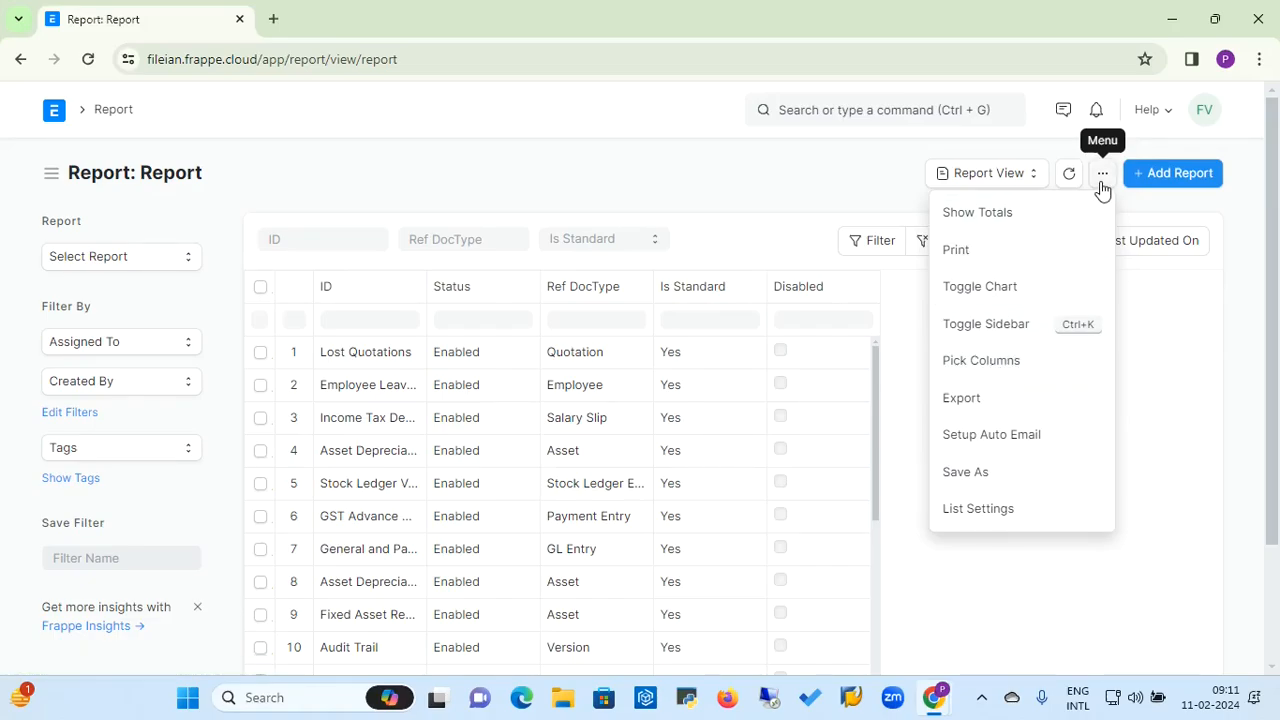
{"action": "left_click", "coordinate": [985, 363]}
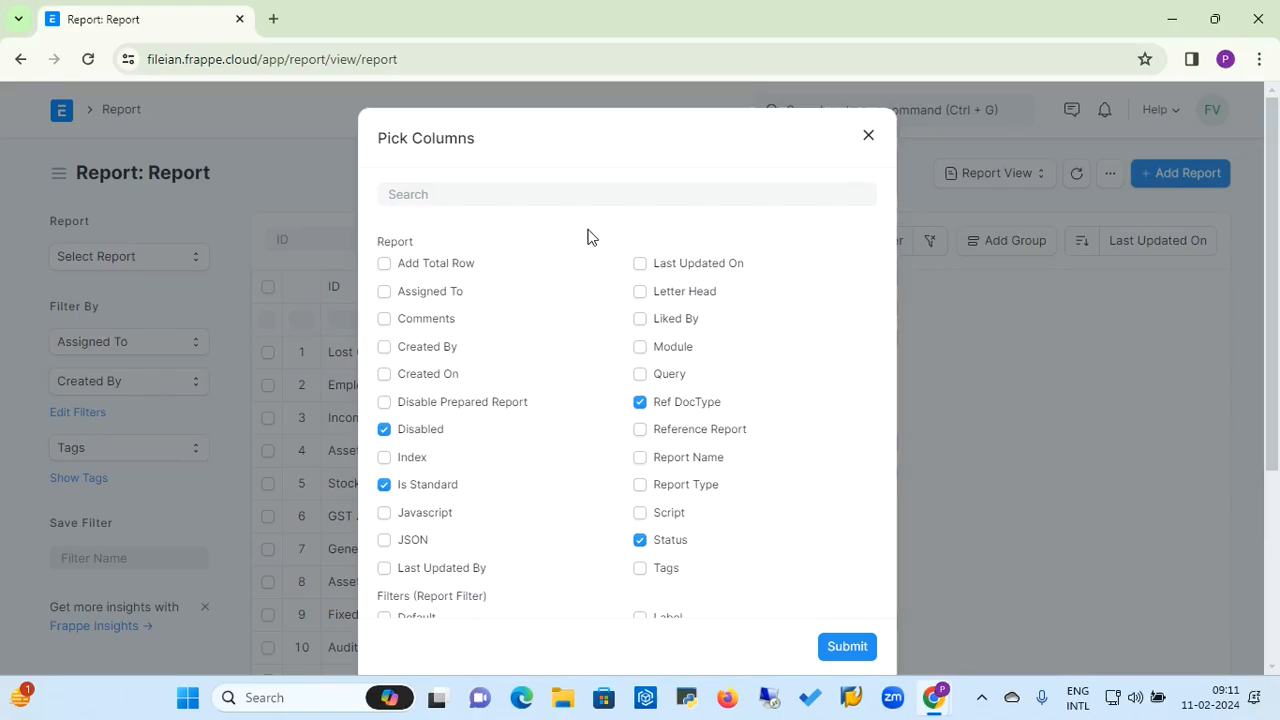
{"action": "scroll", "coordinate": [588, 236], "scroll_direction": "down", "scroll_amount": 5}
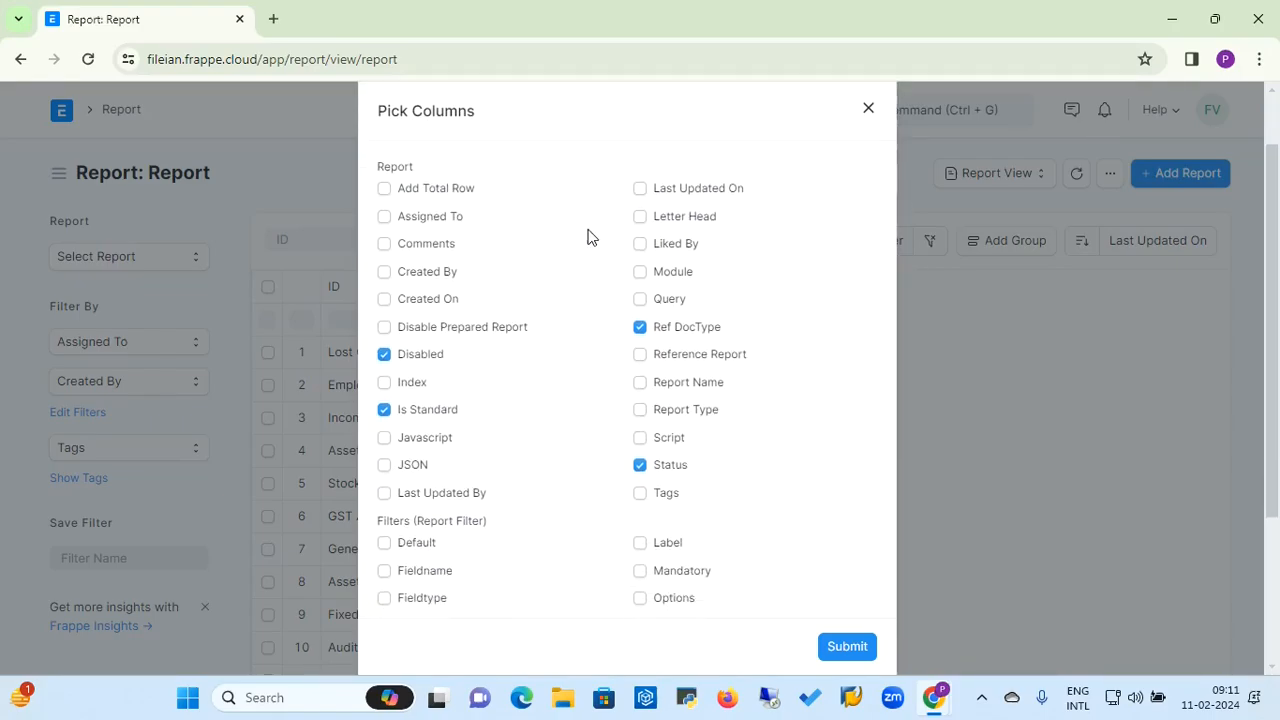
{"action": "scroll", "coordinate": [588, 236], "scroll_direction": "down", "scroll_amount": 1}
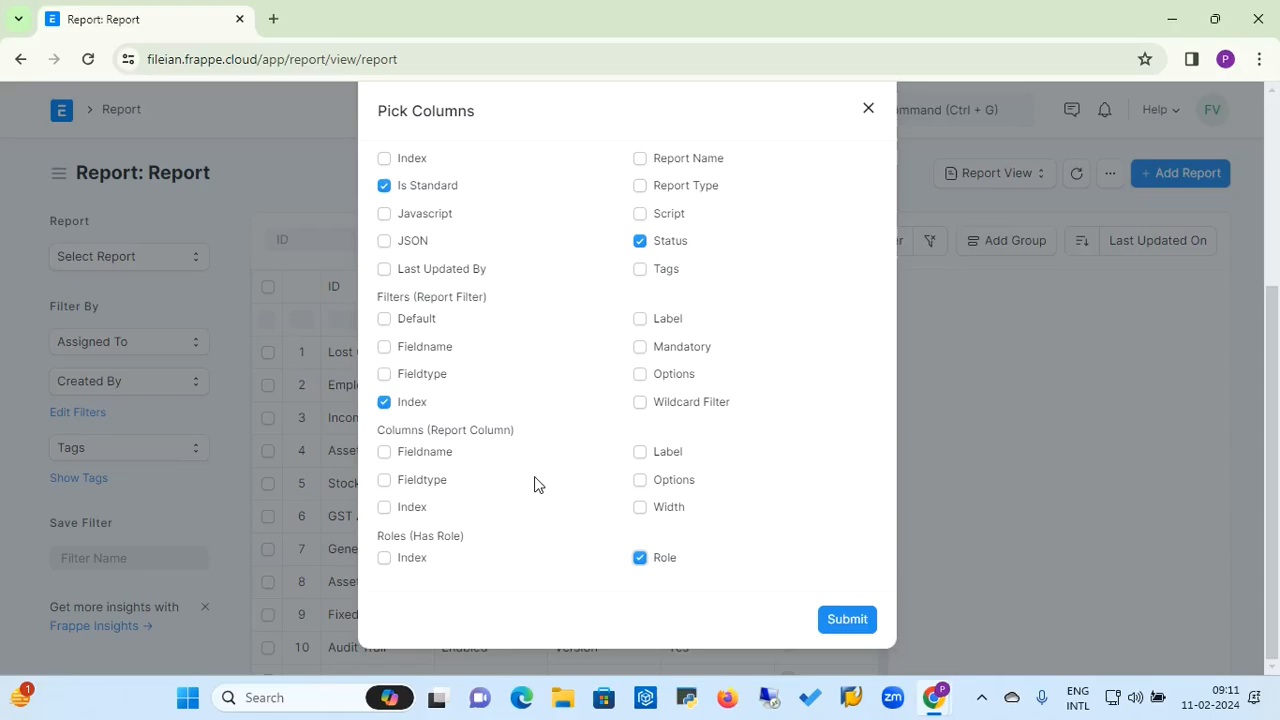
{"action": "left_click", "coordinate": [855, 622]}
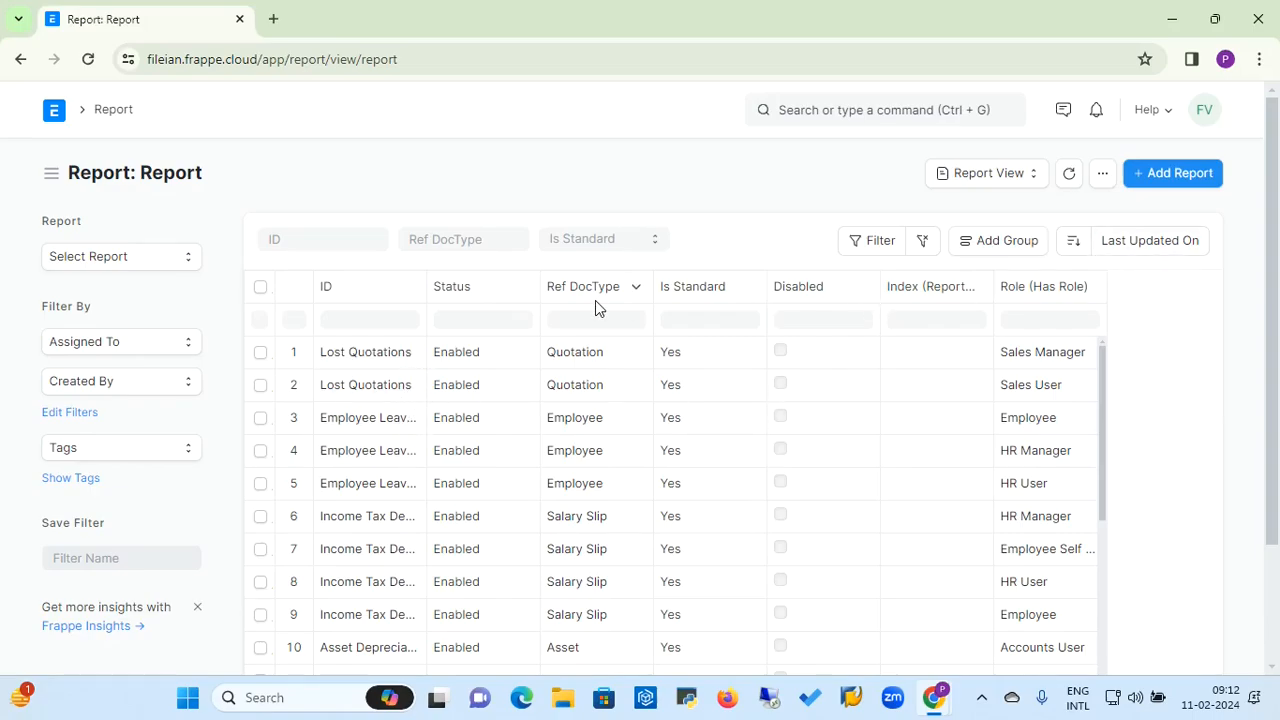
Return the reports to the List view and set it to show 500 records per page
{"action": "left_click", "coordinate": [1034, 183]}
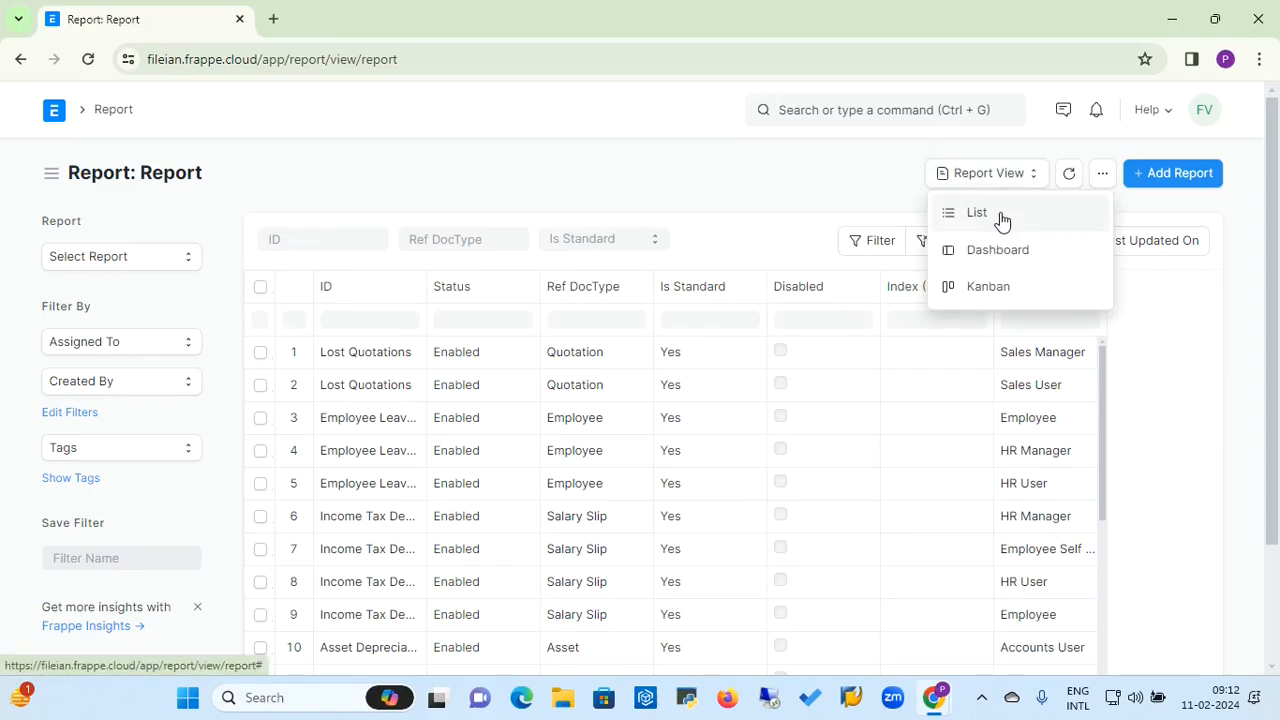
{"action": "left_click", "coordinate": [1000, 214]}
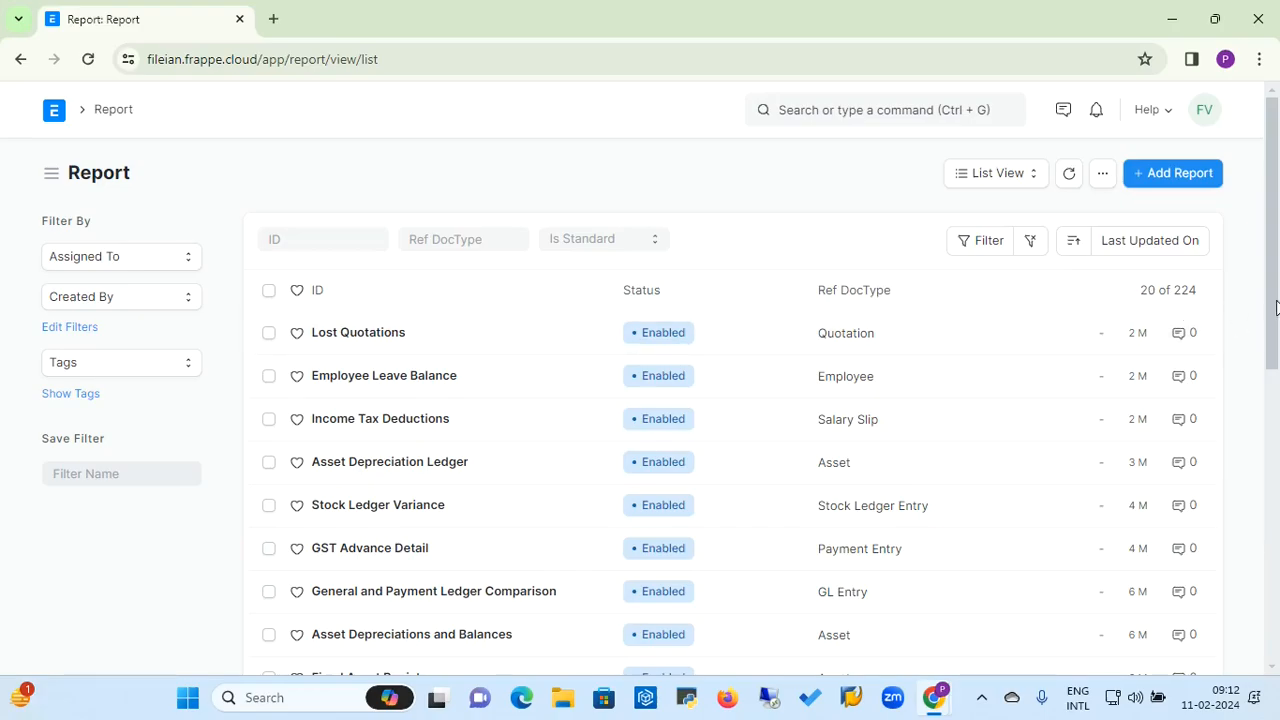
{"action": "left_click_drag", "start_coordinate": [1276, 307], "coordinate": [1276, 621]}
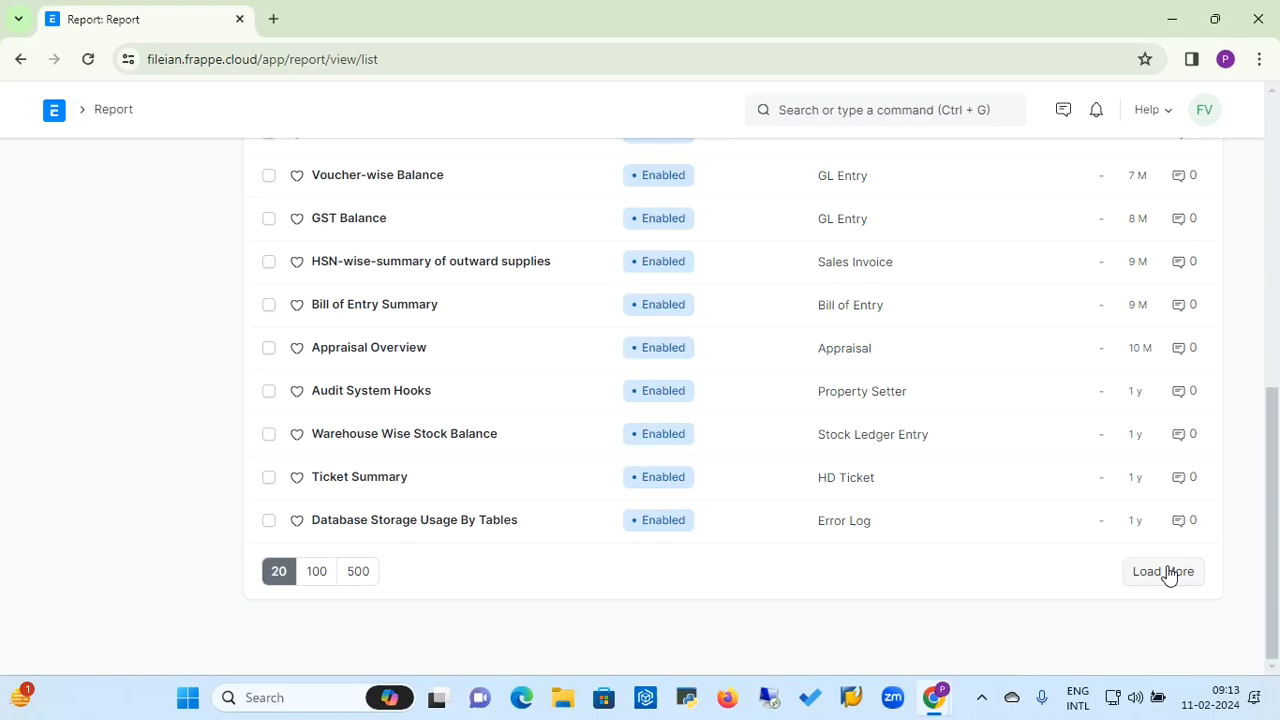
{"action": "left_click", "coordinate": [356, 578]}
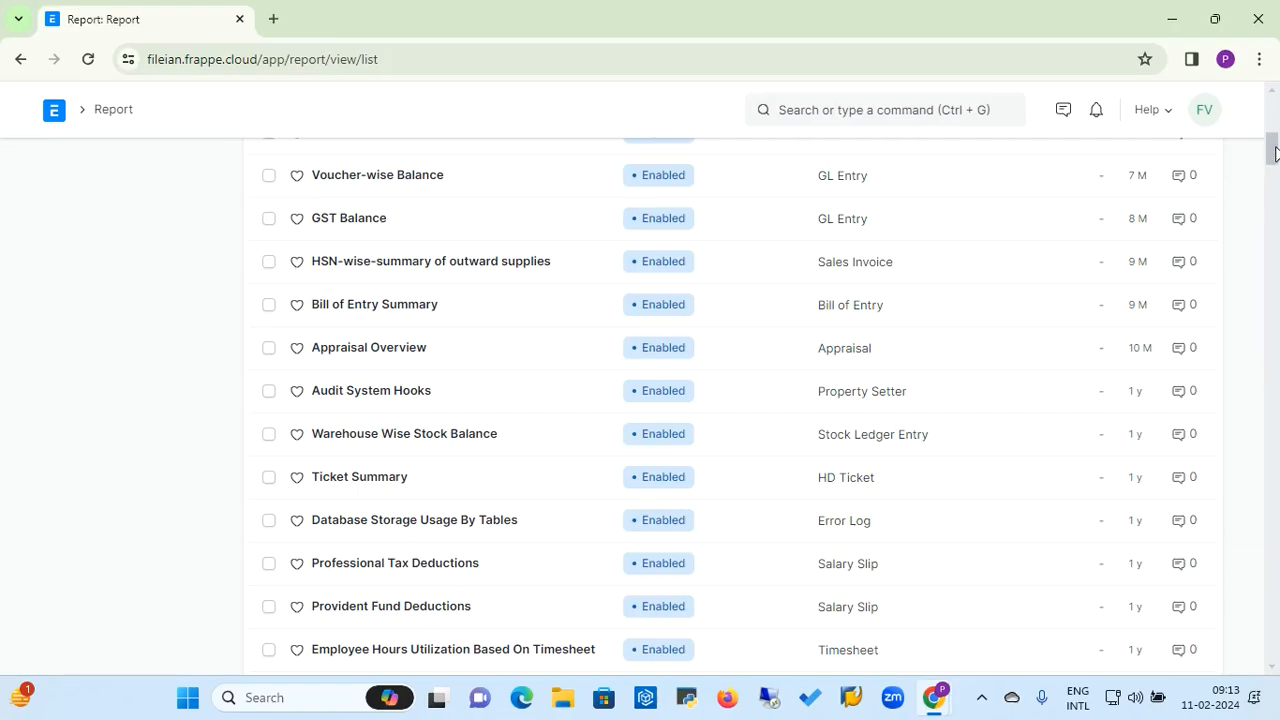
{"action": "left_click_drag", "start_coordinate": [1274, 152], "coordinate": [1274, 121]}
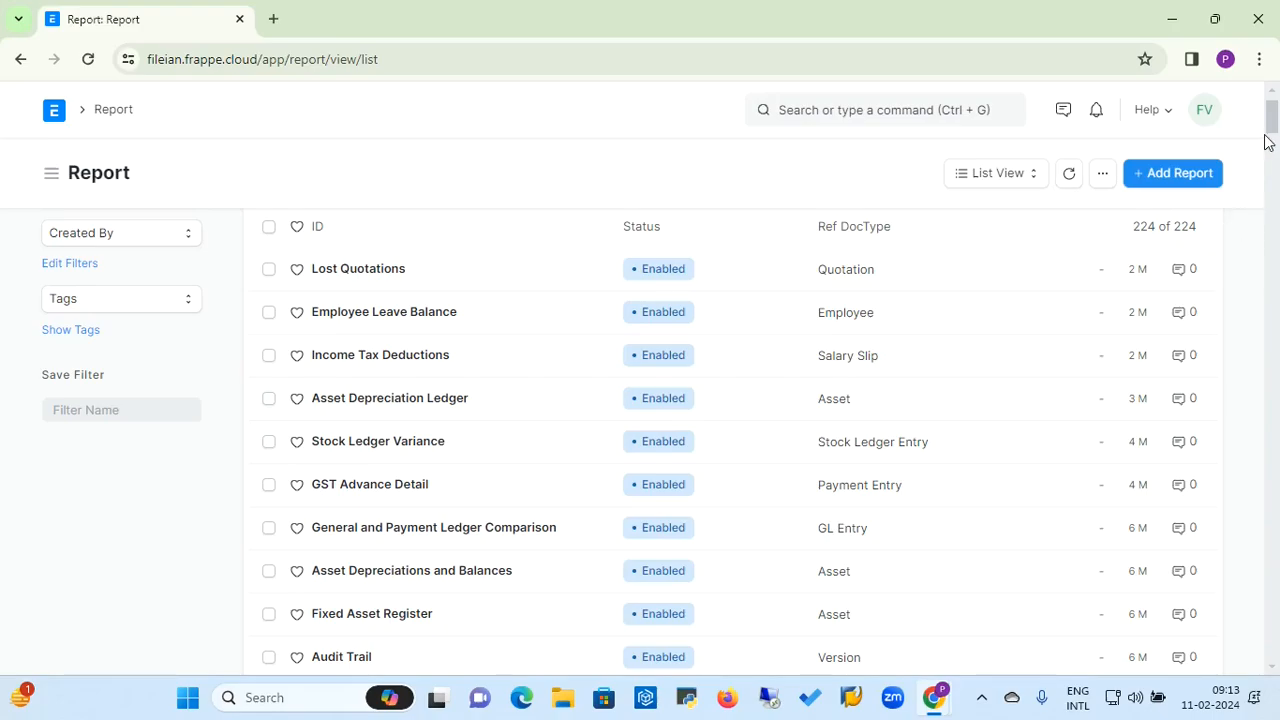
Browse the report list and open the Lost Quotations report
{"action": "left_click_drag", "start_coordinate": [1275, 124], "coordinate": [1232, 102]}
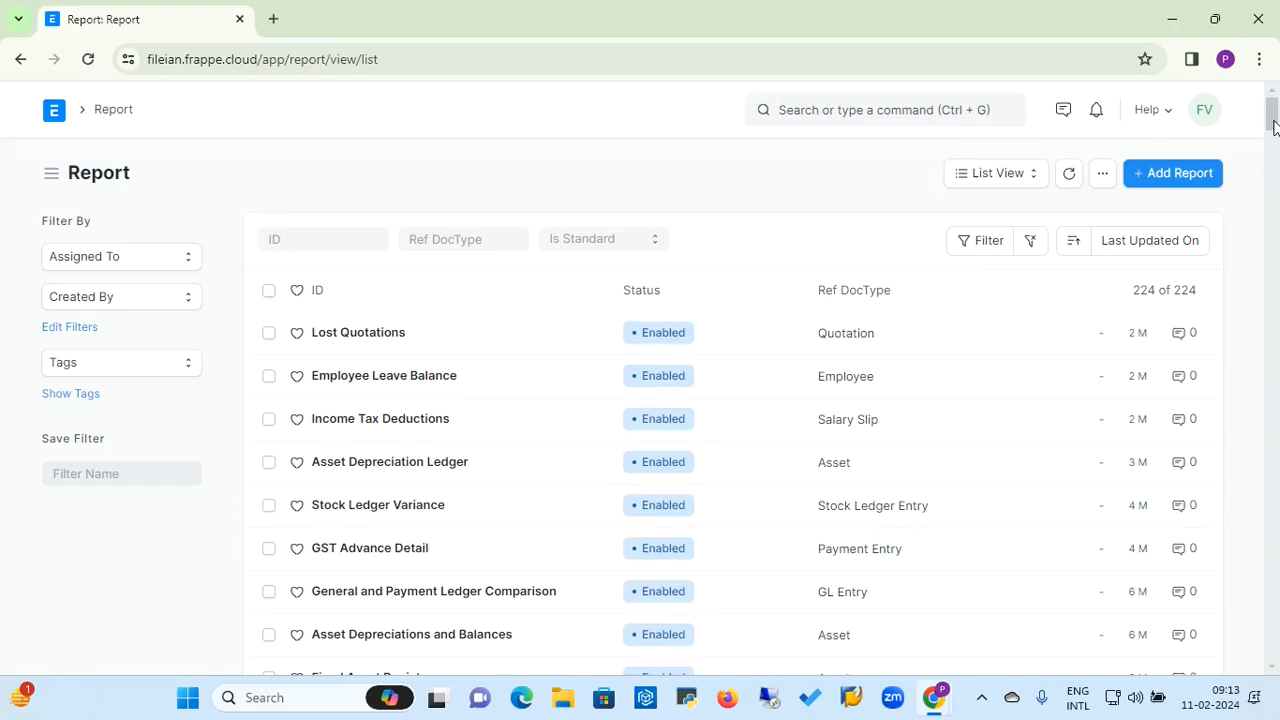
{"action": "left_click_drag", "start_coordinate": [1274, 124], "coordinate": [1274, 160]}
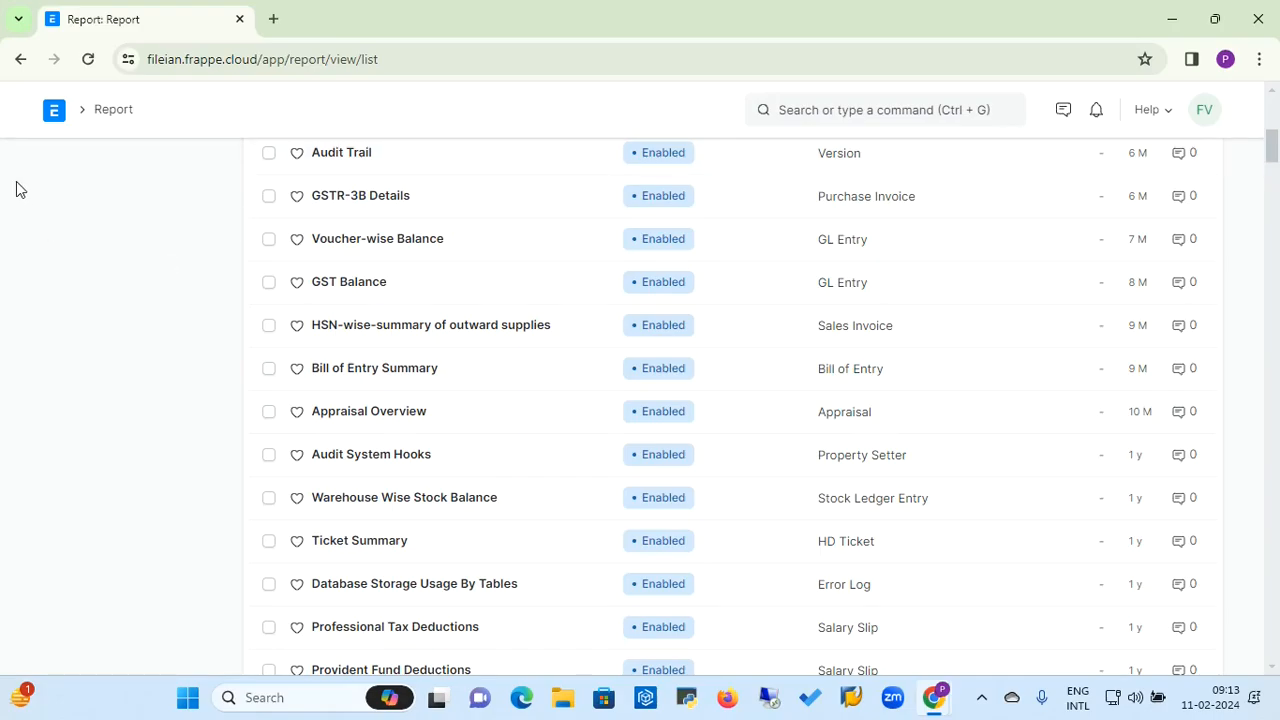
{"action": "scroll", "coordinate": [37, 190], "scroll_direction": "up", "scroll_amount": 10}
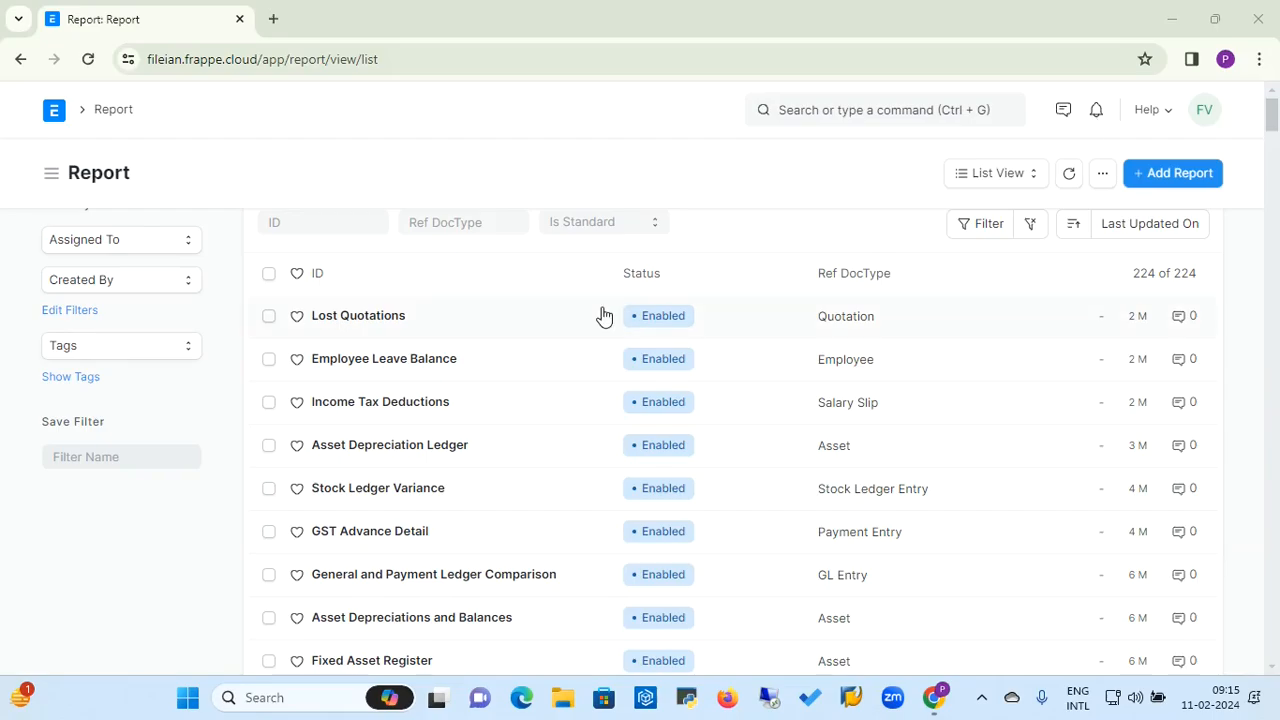
{"action": "left_click", "coordinate": [376, 318]}
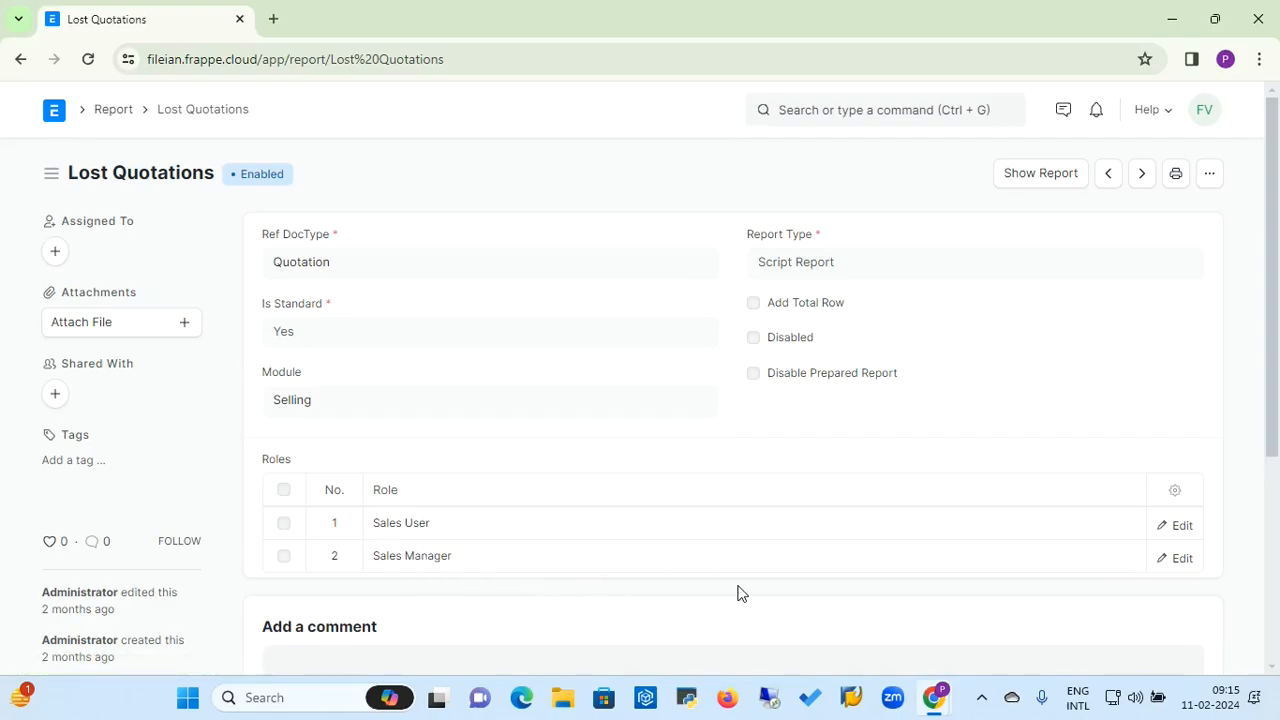
View the details of the Sales Manager row in the Roles table, and close them again
{"action": "left_click", "coordinate": [1185, 566]}
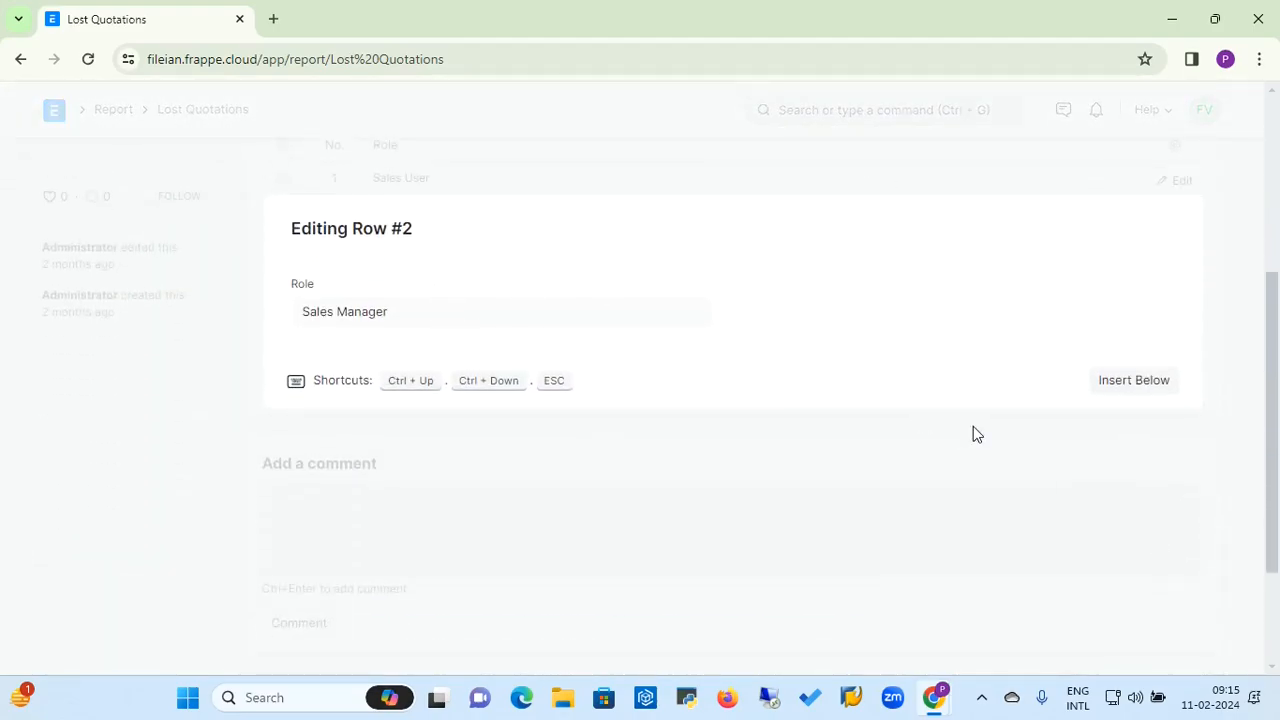
{"action": "left_click", "coordinate": [1025, 481]}
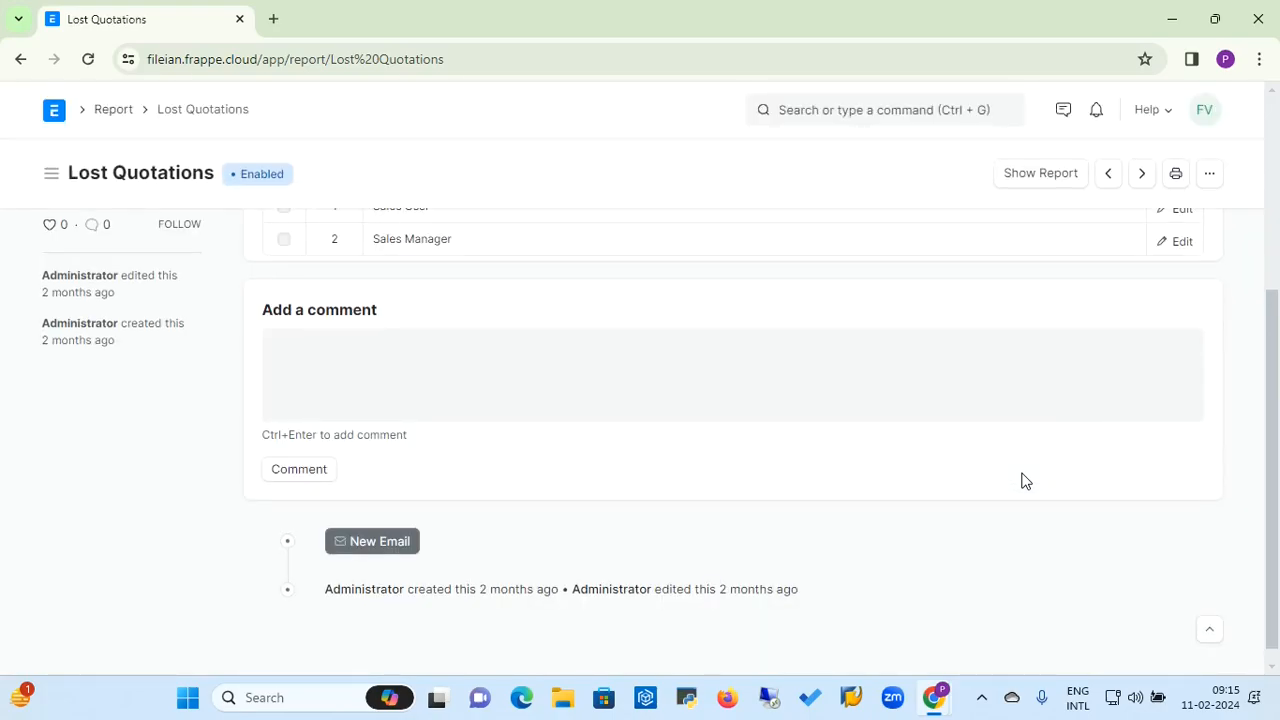
{"action": "left_click_drag", "start_coordinate": [1277, 391], "coordinate": [1271, 171]}
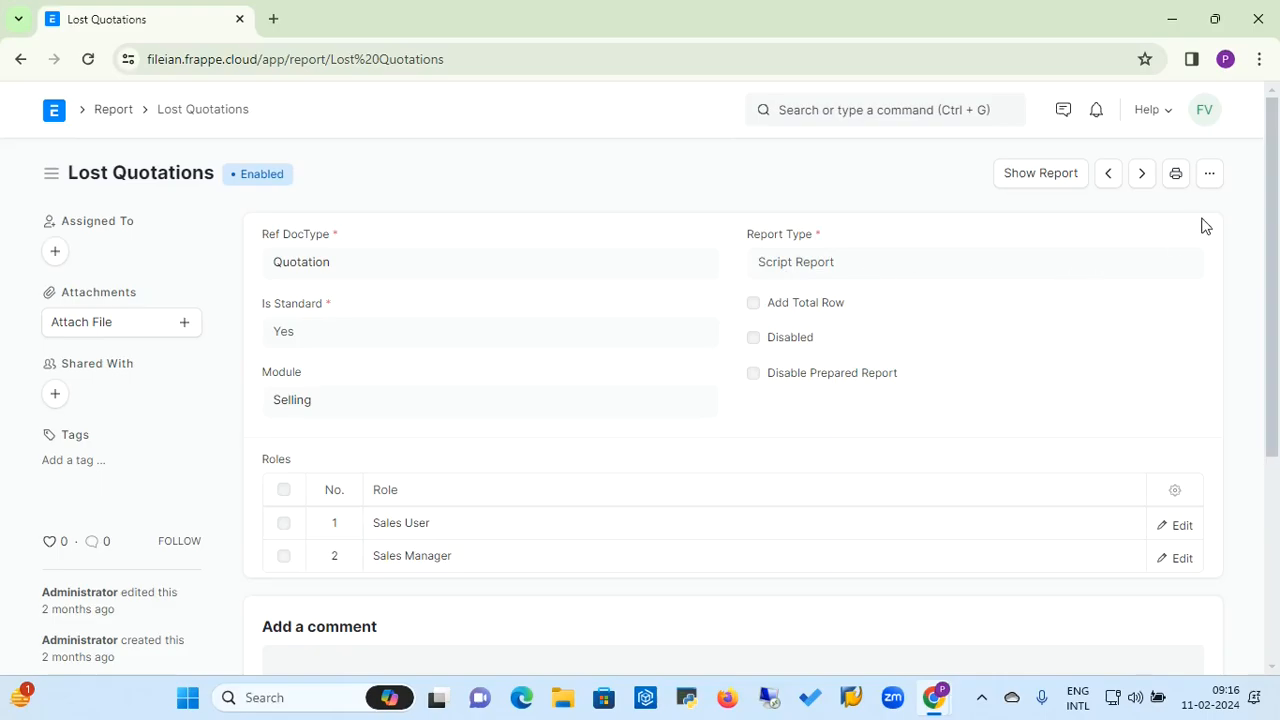
Open Customize Form from the Lost Quotations report and dismiss the message
{"action": "left_click", "coordinate": [1211, 177]}
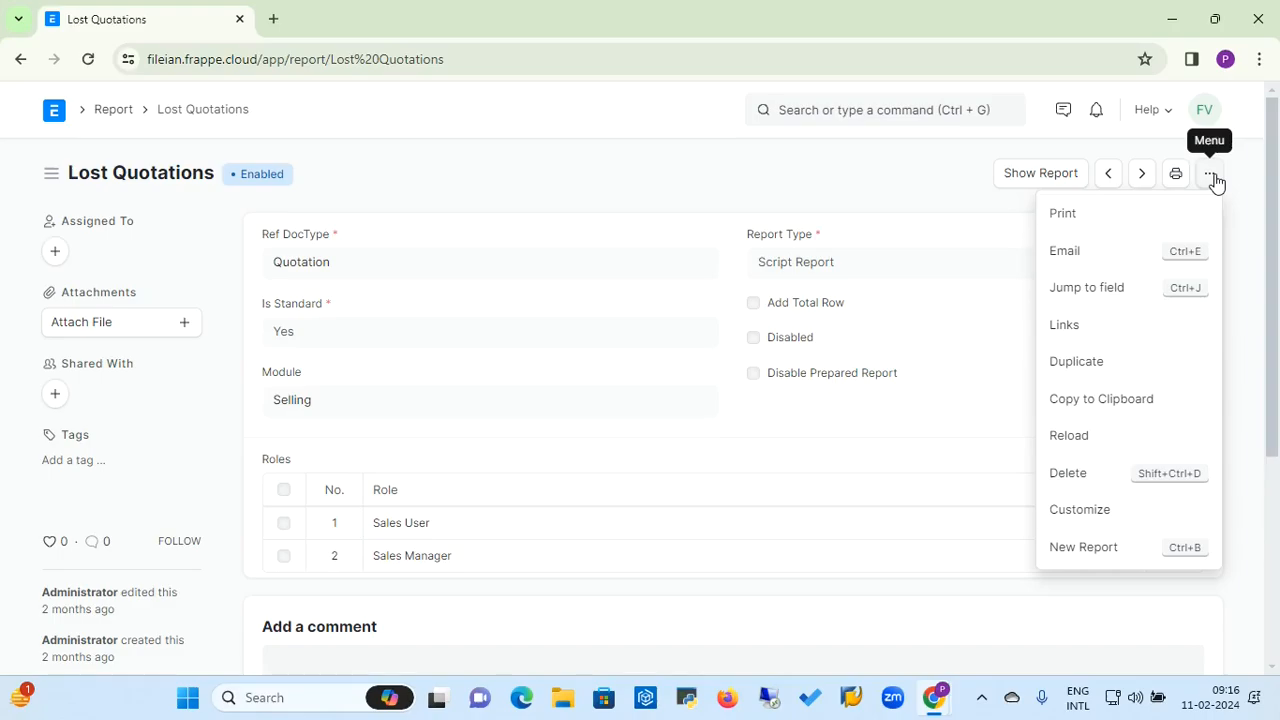
{"action": "left_click", "coordinate": [1083, 511]}
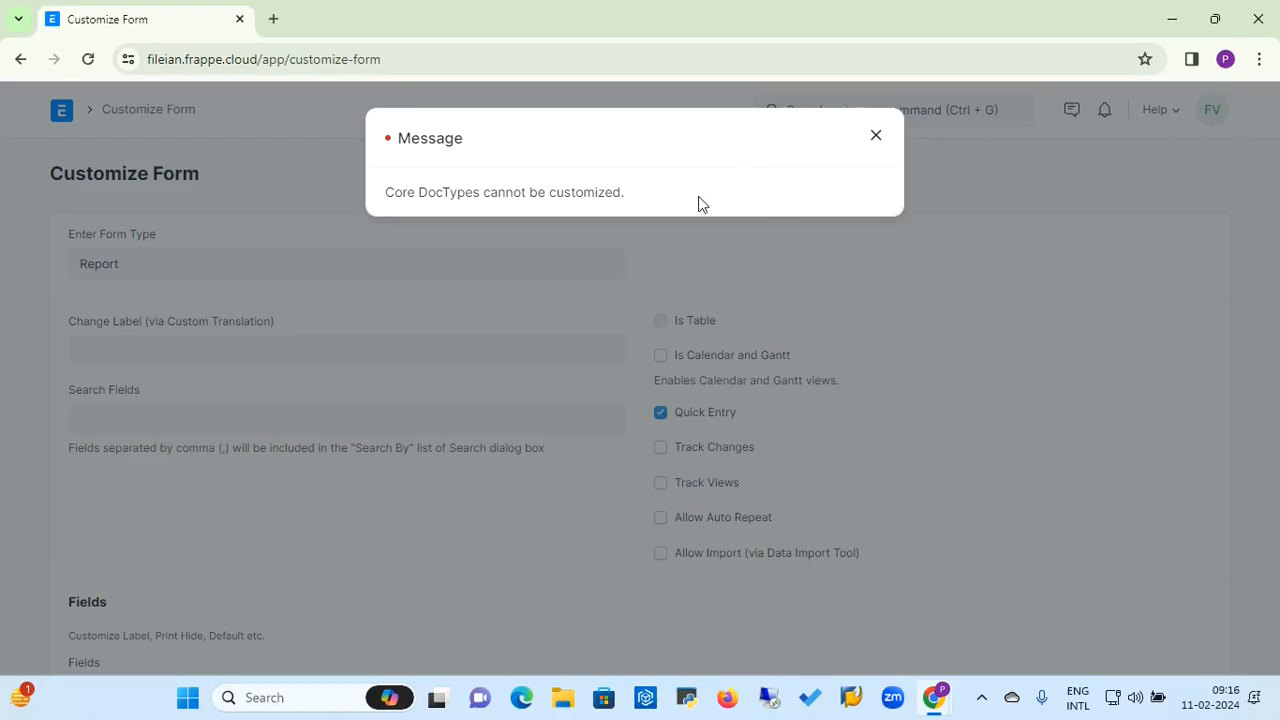
{"action": "left_click", "coordinate": [876, 135]}
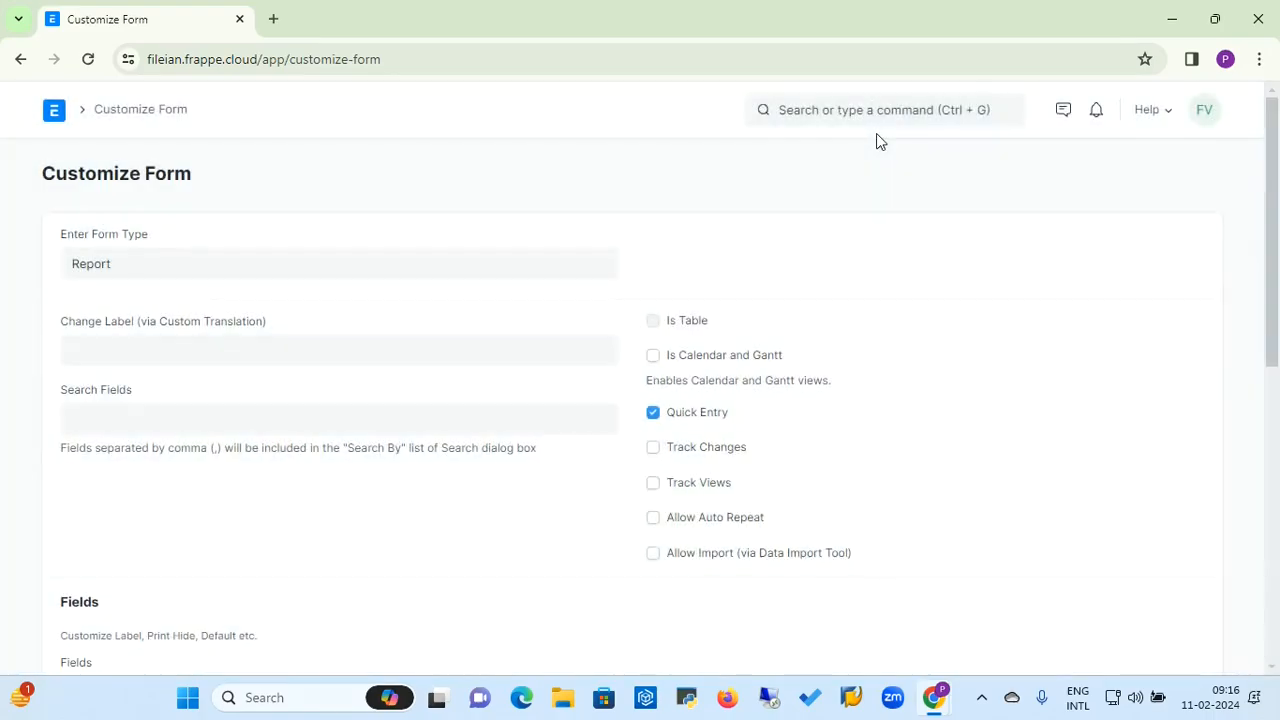
{"action": "left_click", "coordinate": [134, 350]}
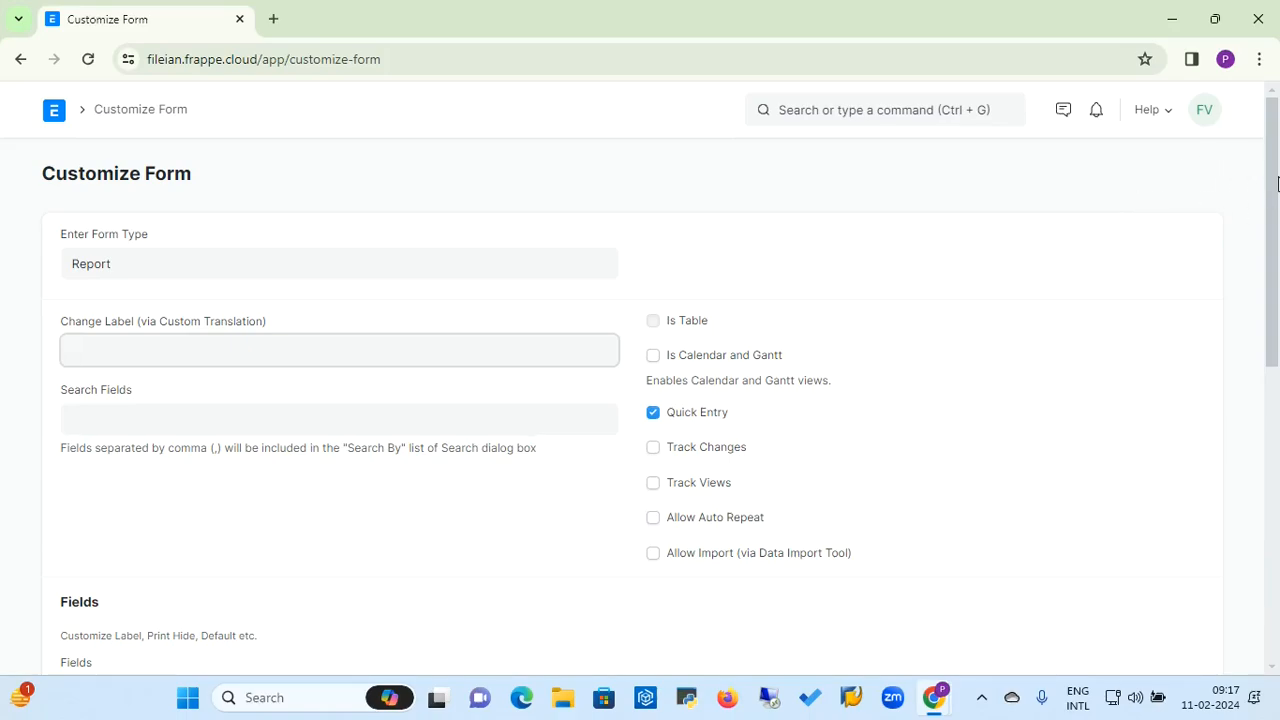
Expand the Naming section of the Customize Form and view the available Naming Rule options without choosing one
{"action": "left_click_drag", "start_coordinate": [1277, 183], "coordinate": [1277, 346]}
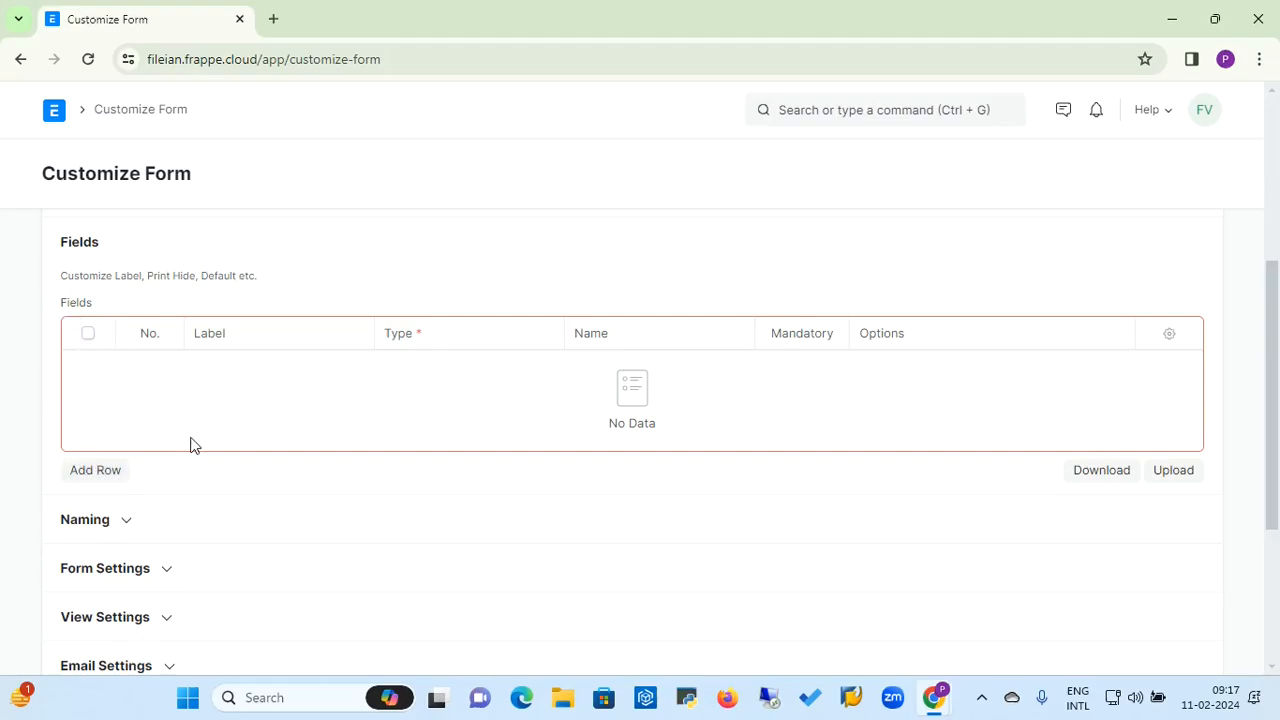
{"action": "left_click", "coordinate": [127, 524]}
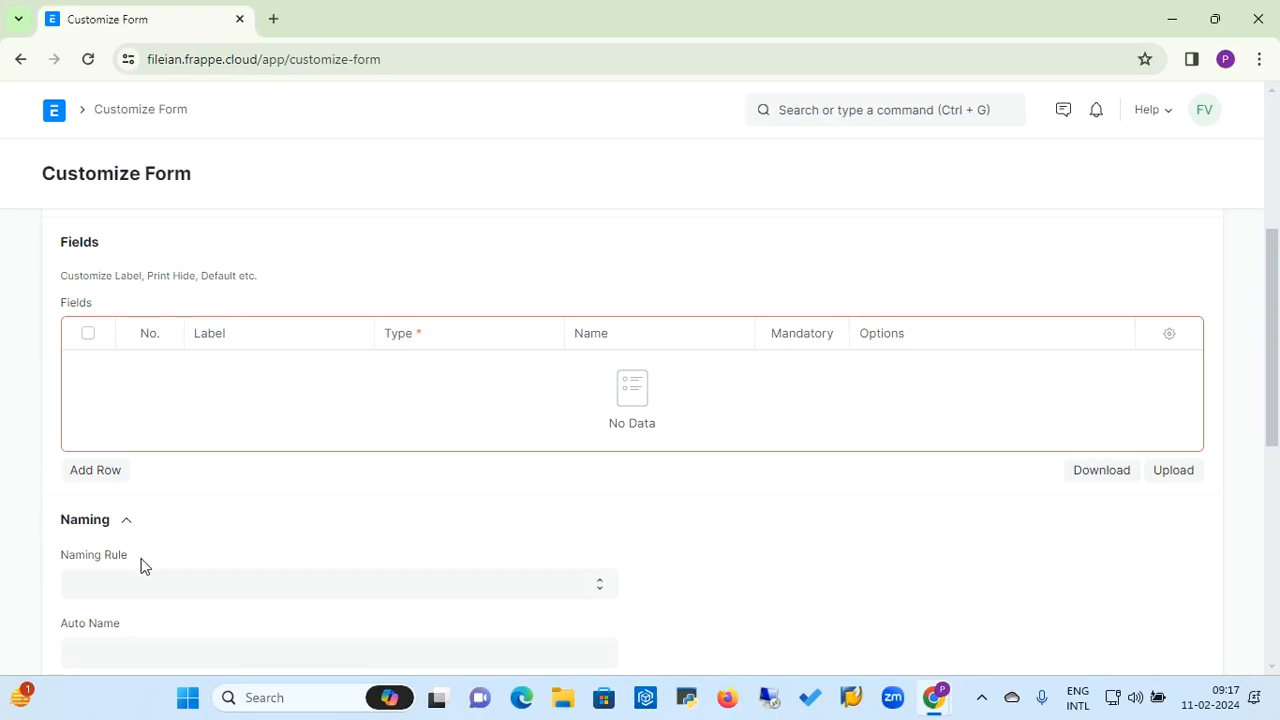
{"action": "left_click", "coordinate": [312, 586]}
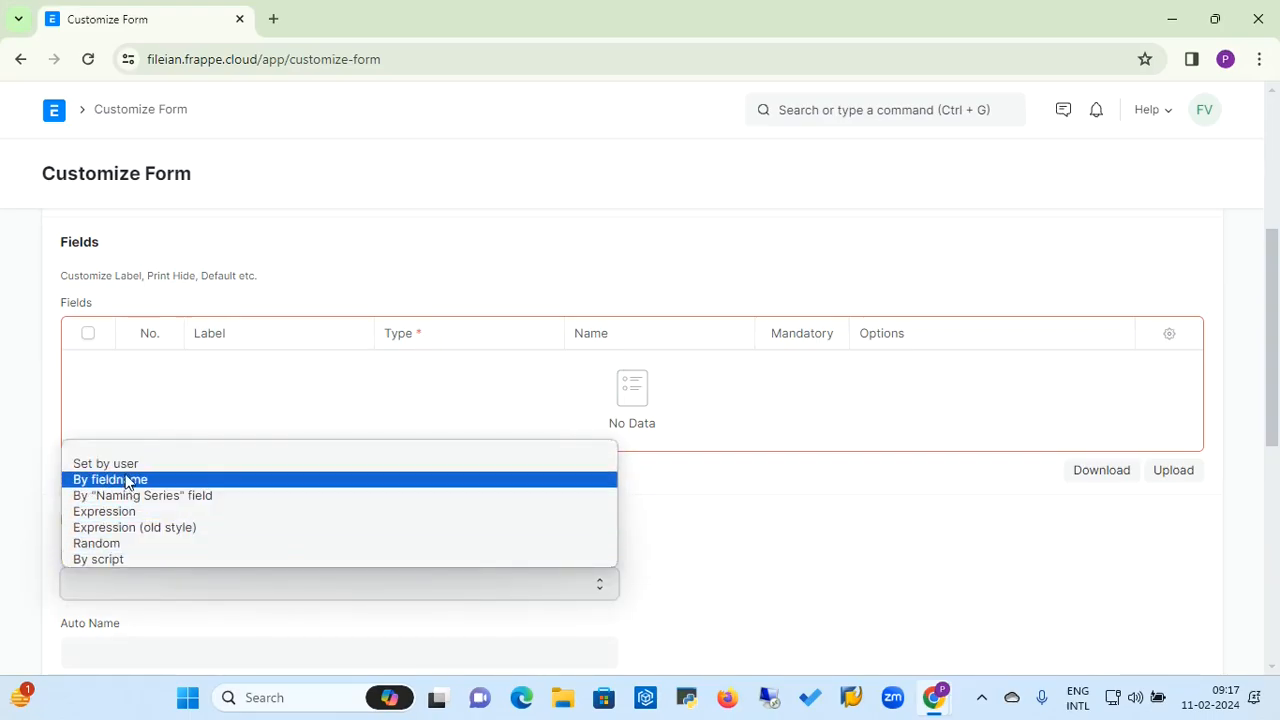
{"action": "left_click", "coordinate": [818, 541]}
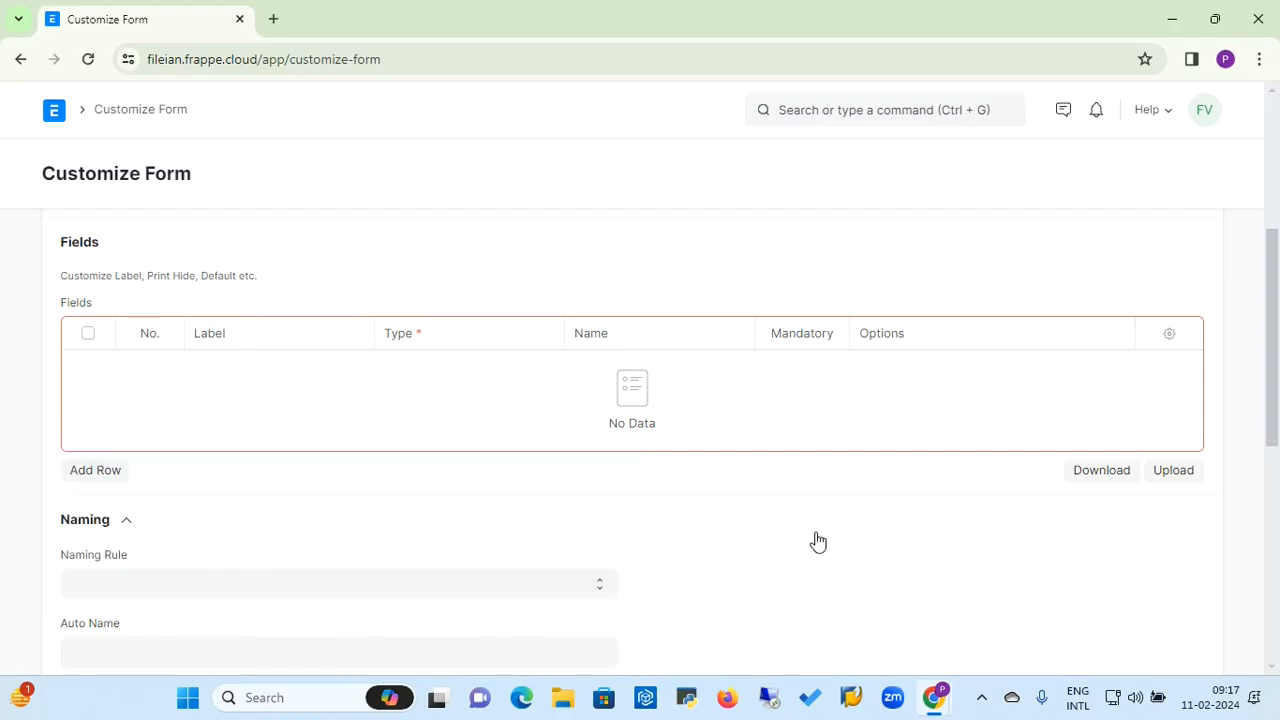
{"action": "left_click", "coordinate": [818, 541]}
{"action": "scroll", "coordinate": [1276, 150], "scroll_direction": "up", "scroll_amount": 4}
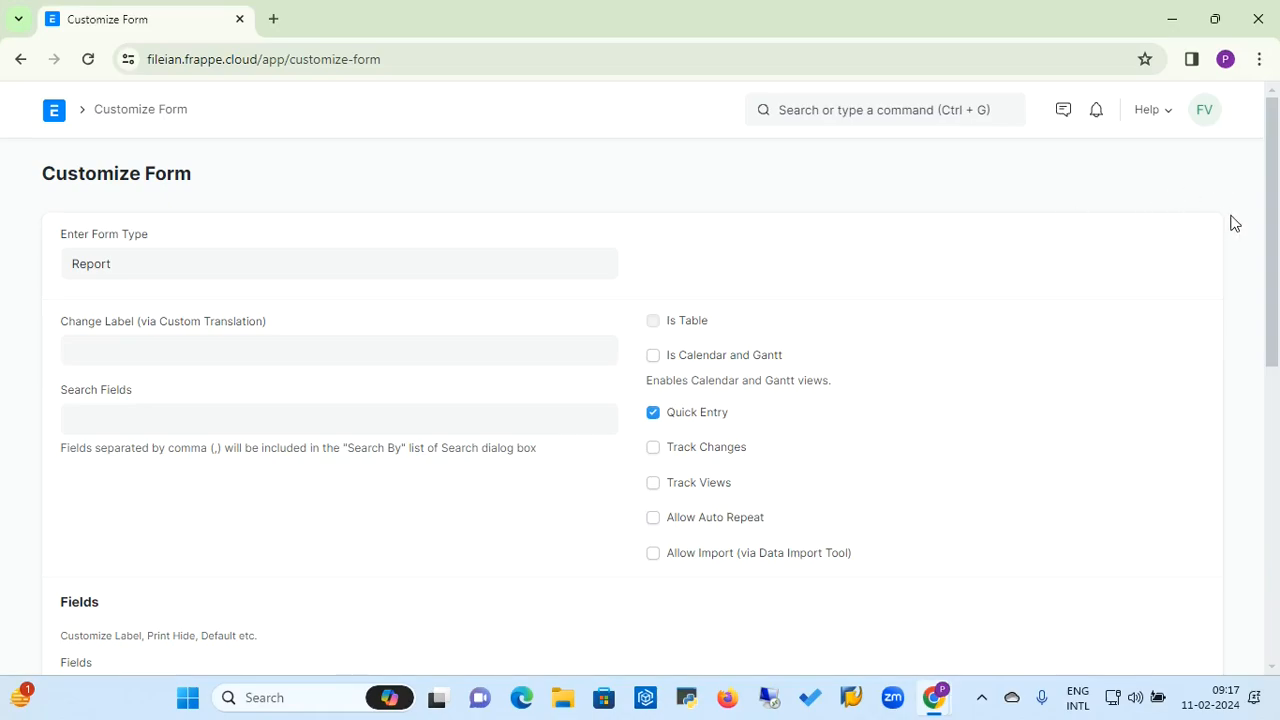
Expand the Form Settings and Naming sections of the Customize Form and review the Naming Rule choices once more
{"action": "left_click_drag", "start_coordinate": [1275, 206], "coordinate": [1277, 373]}
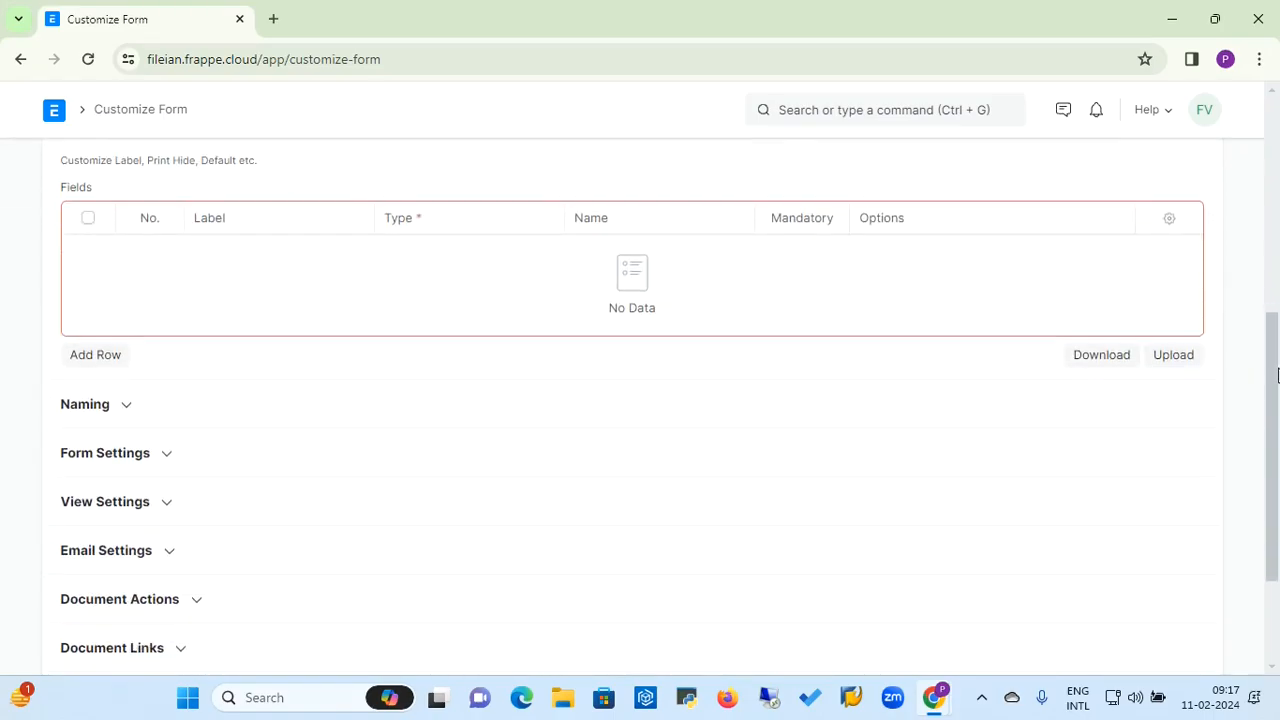
{"action": "left_click", "coordinate": [160, 455]}
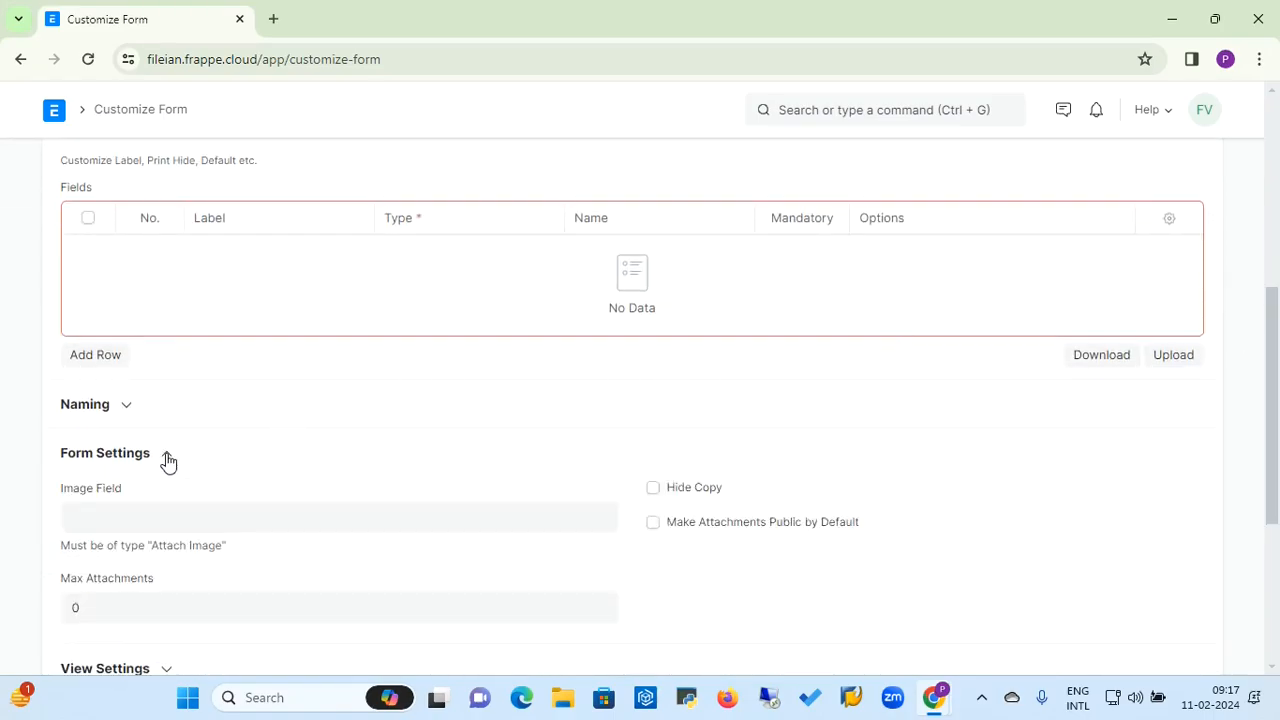
{"action": "left_click", "coordinate": [127, 414]}
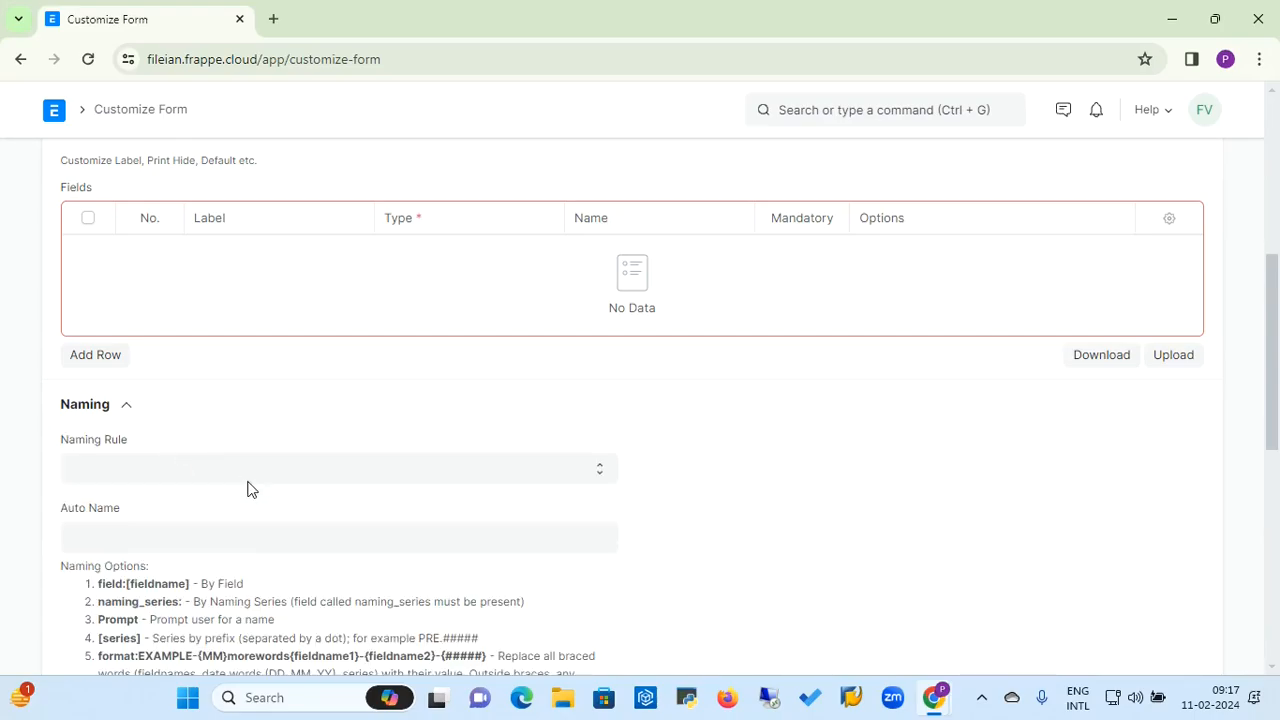
{"action": "left_click", "coordinate": [139, 472]}
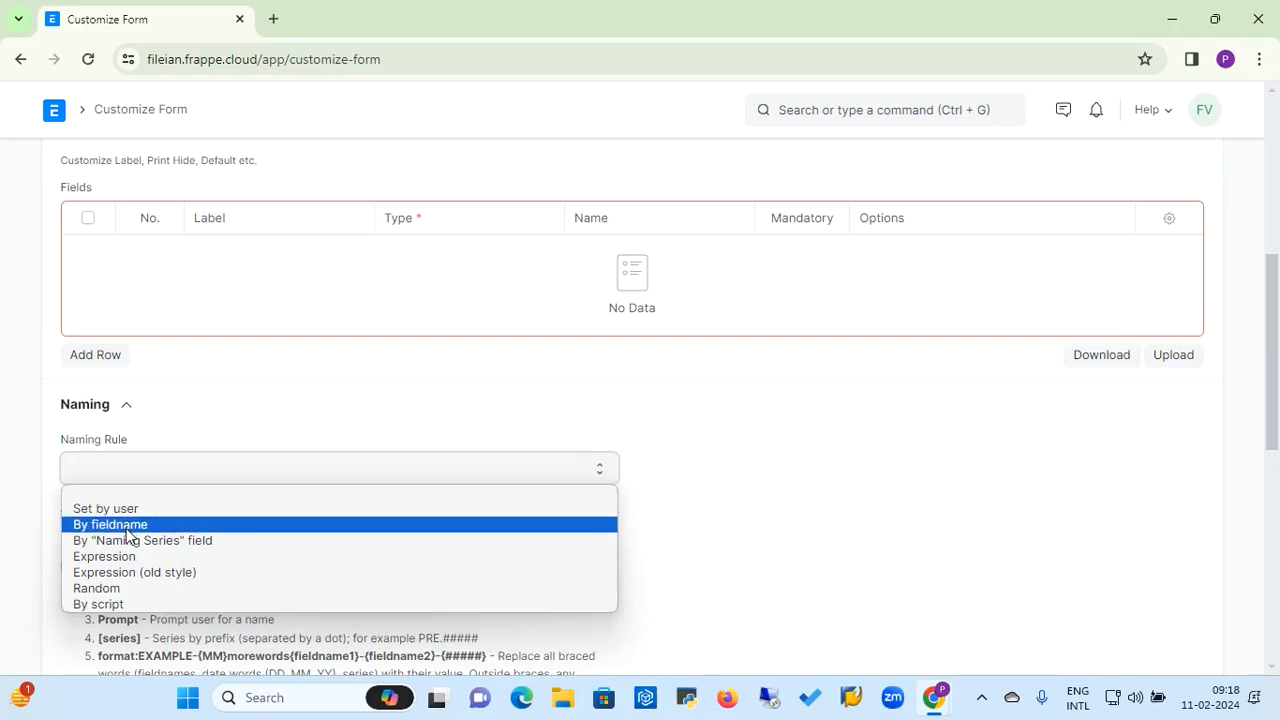
{"action": "left_click", "coordinate": [360, 467]}
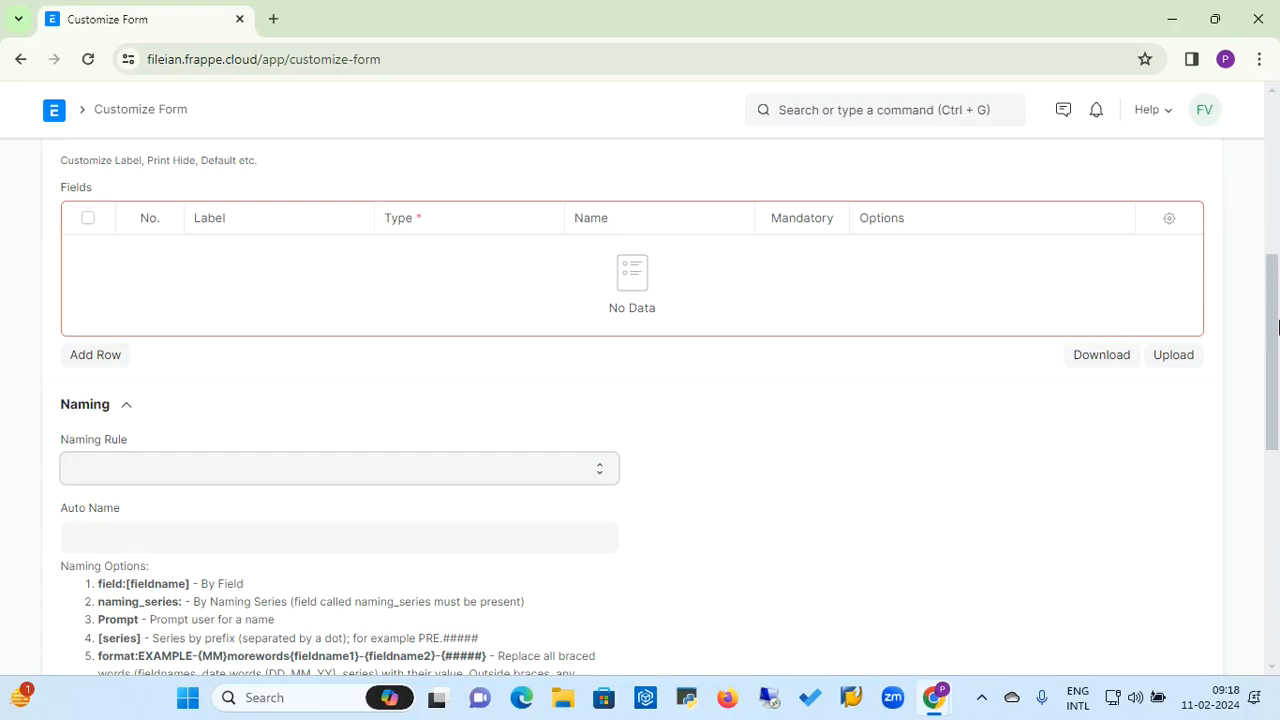
{"action": "scroll", "coordinate": [1277, 256], "scroll_direction": "up", "scroll_amount": 5}
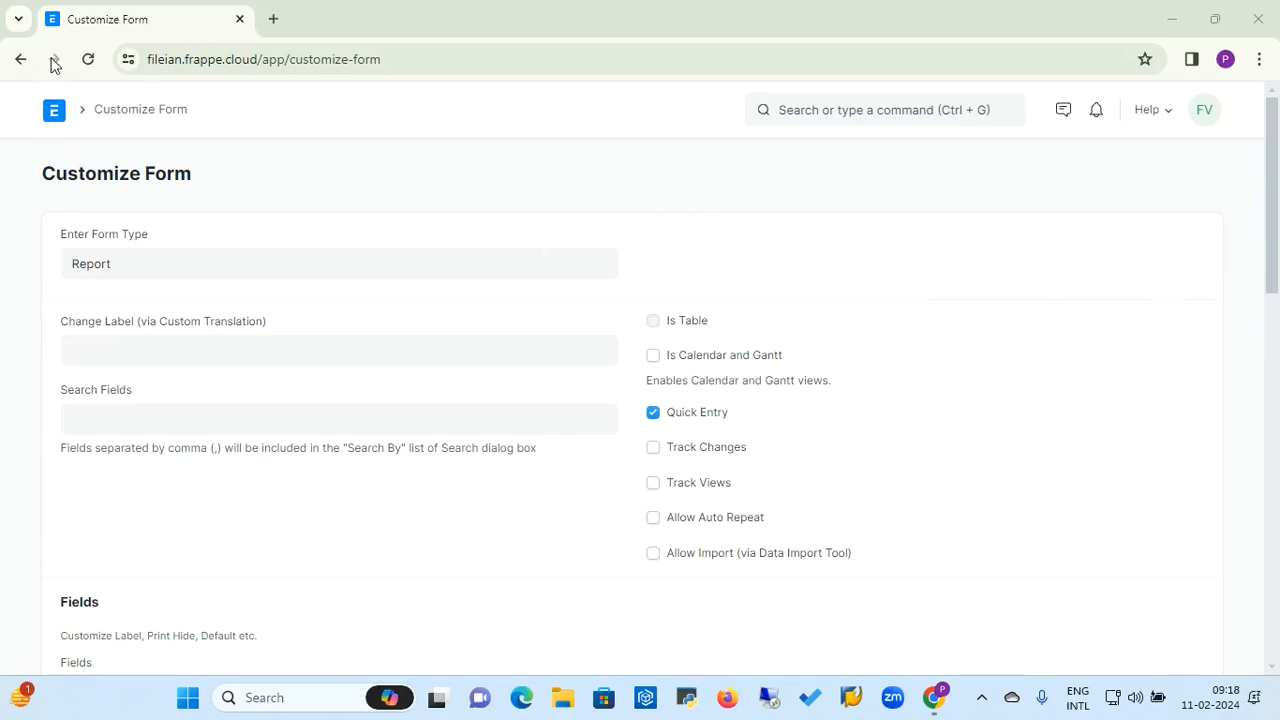
Leave Customize Form and view the Employee Leave Balance report's details, returning to the report list
{"action": "left_click", "coordinate": [19, 61]}
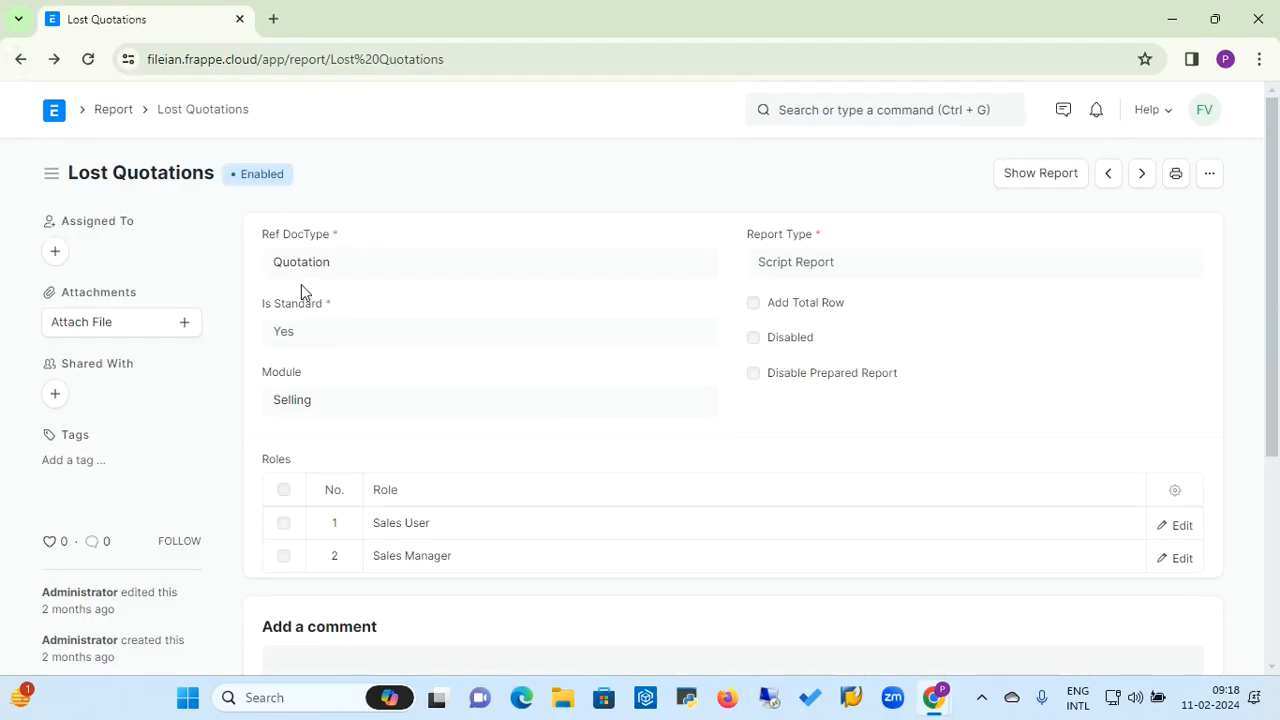
{"action": "left_click", "coordinate": [118, 112]}
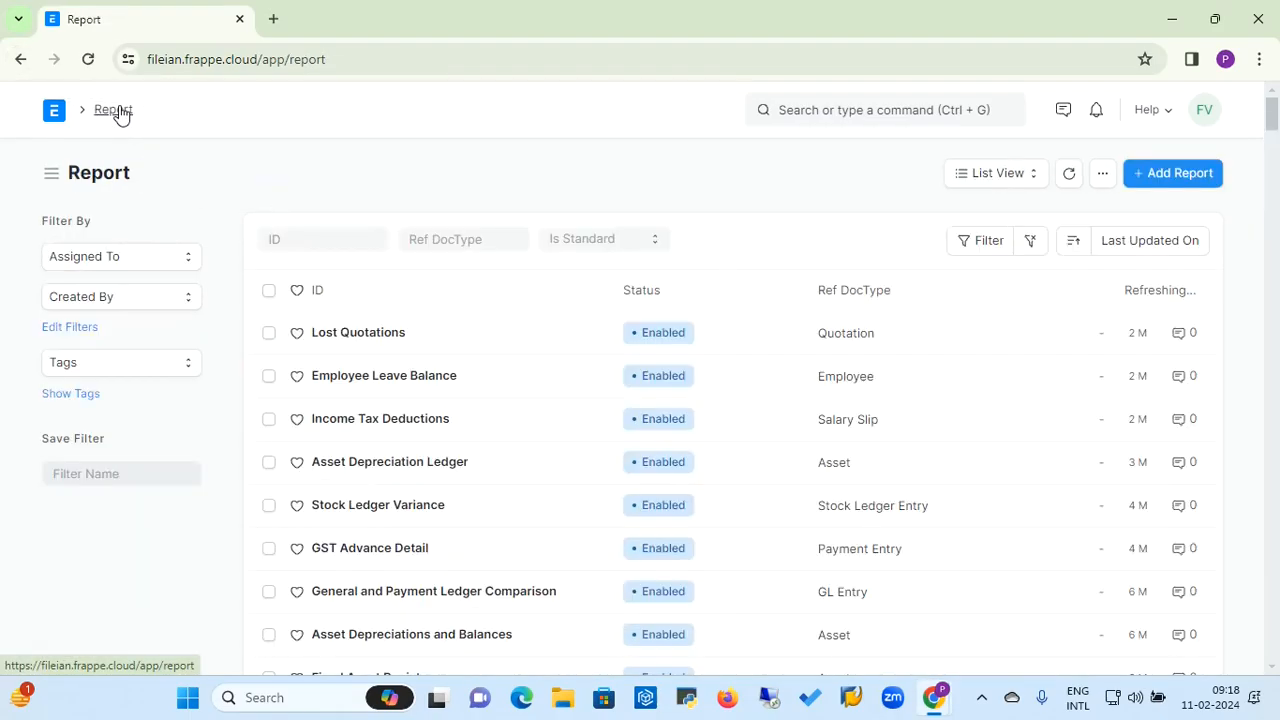
{"action": "left_click", "coordinate": [407, 397]}
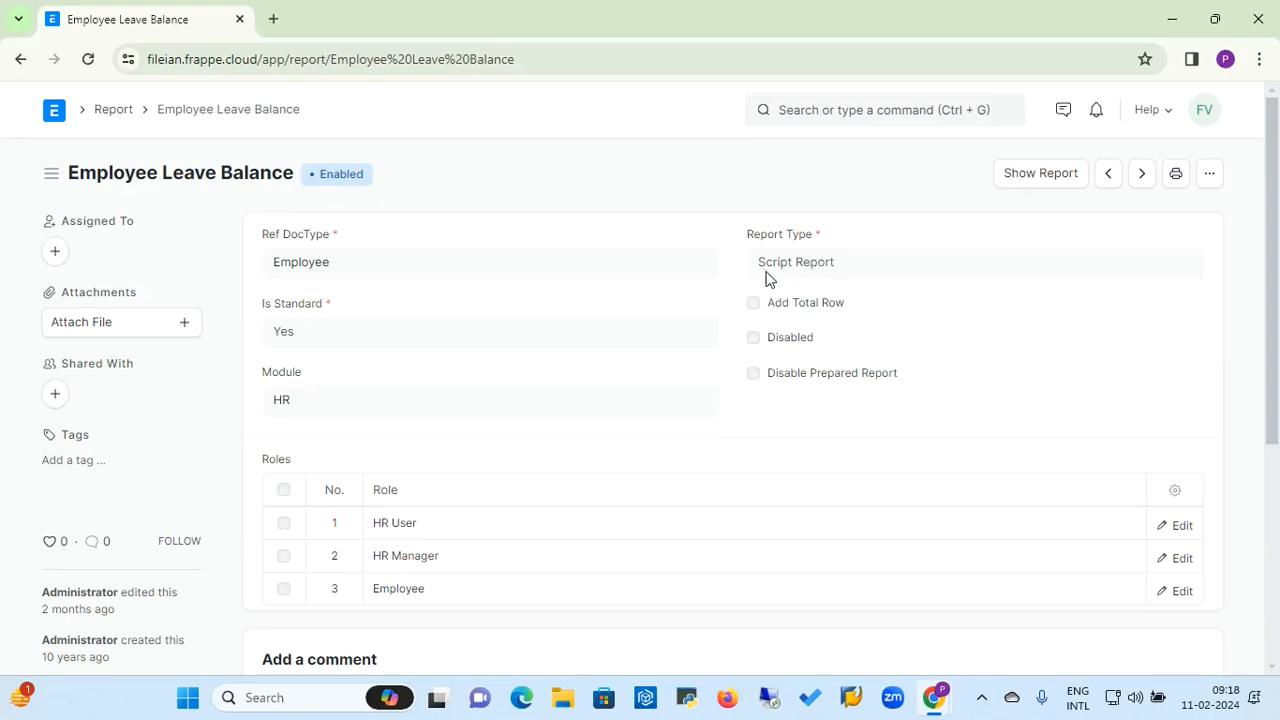
{"action": "left_click", "coordinate": [112, 112]}
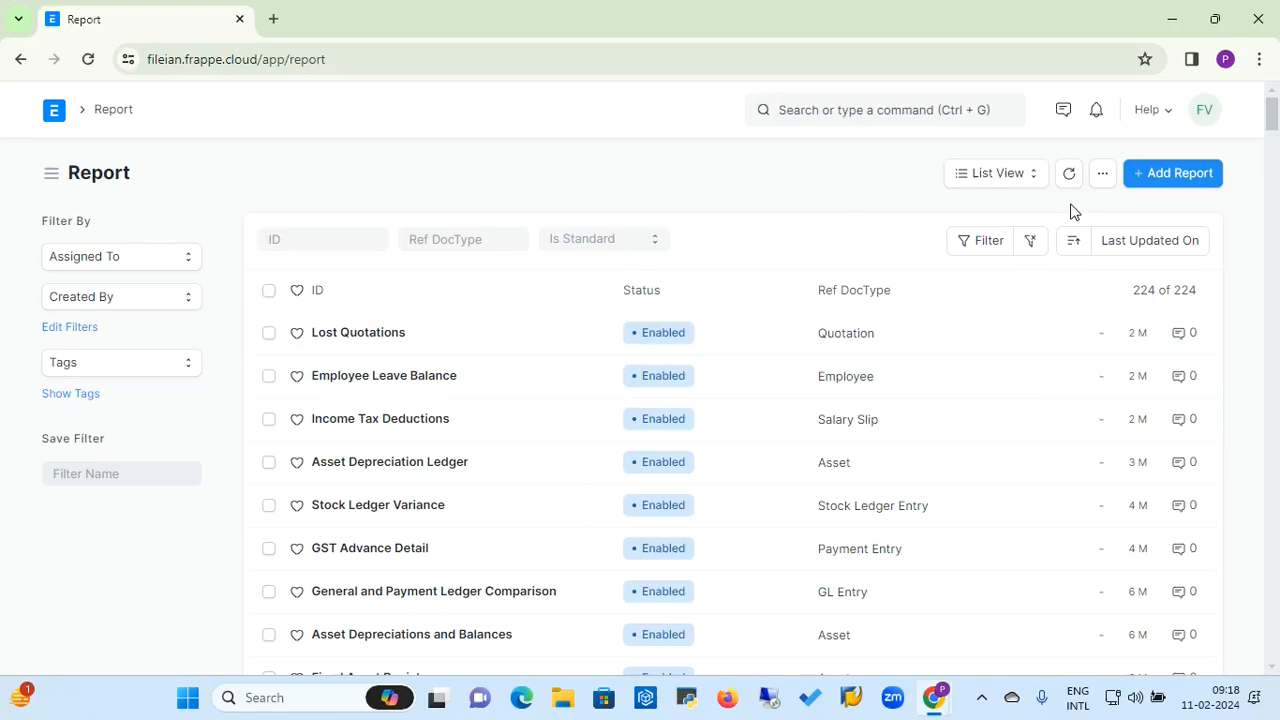
Add a new report, review the report types keeping Report Builder, and name it Employee Personal Info
{"action": "left_click", "coordinate": [1158, 178]}
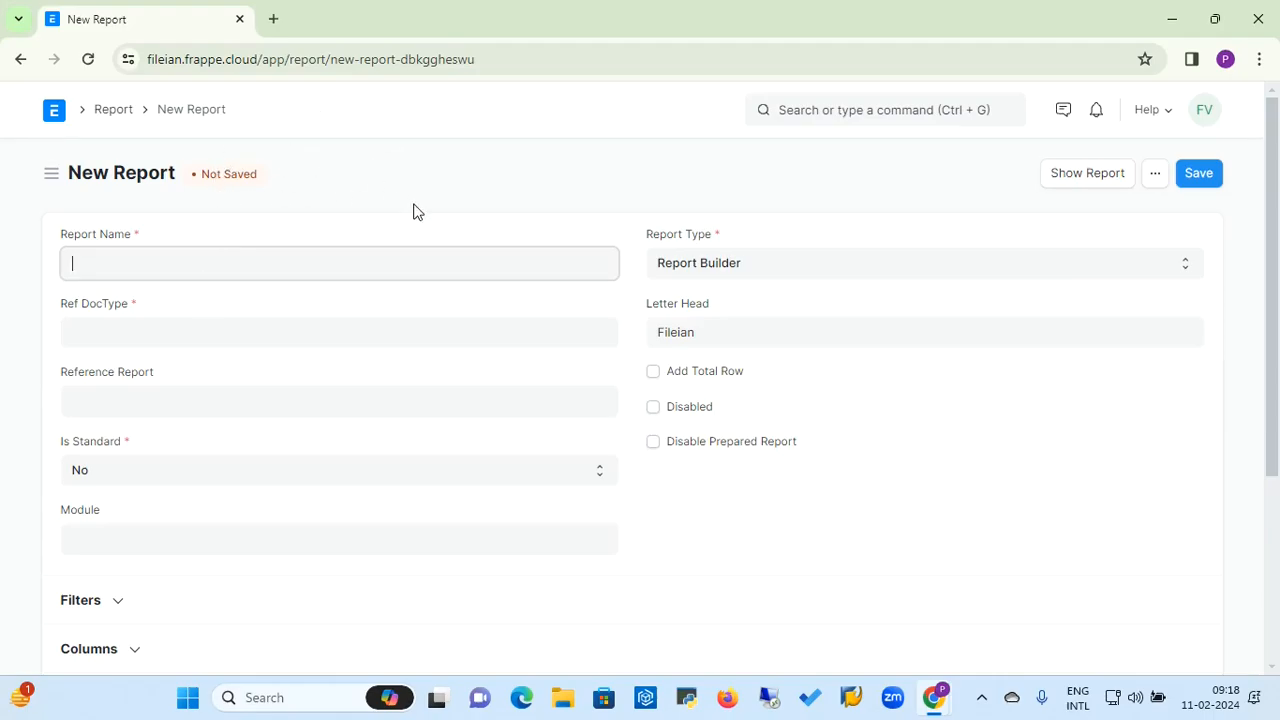
{"action": "left_click", "coordinate": [770, 276]}
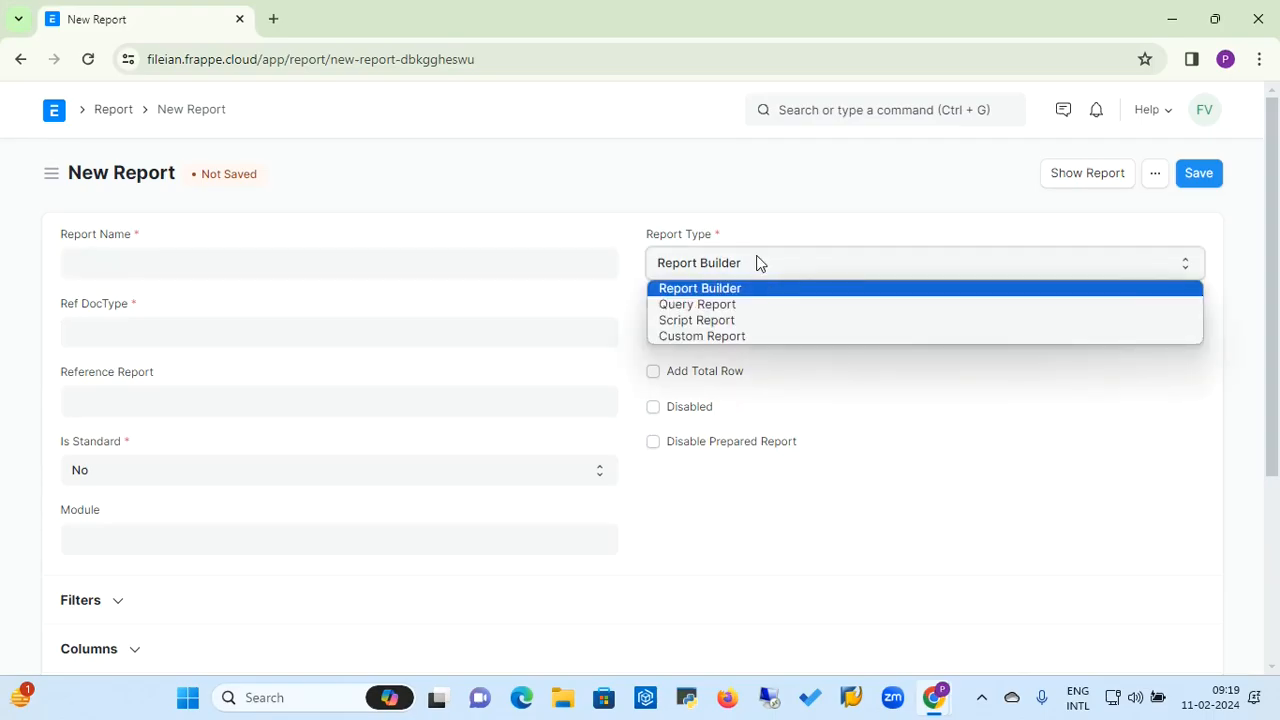
{"action": "left_click", "coordinate": [765, 241]}
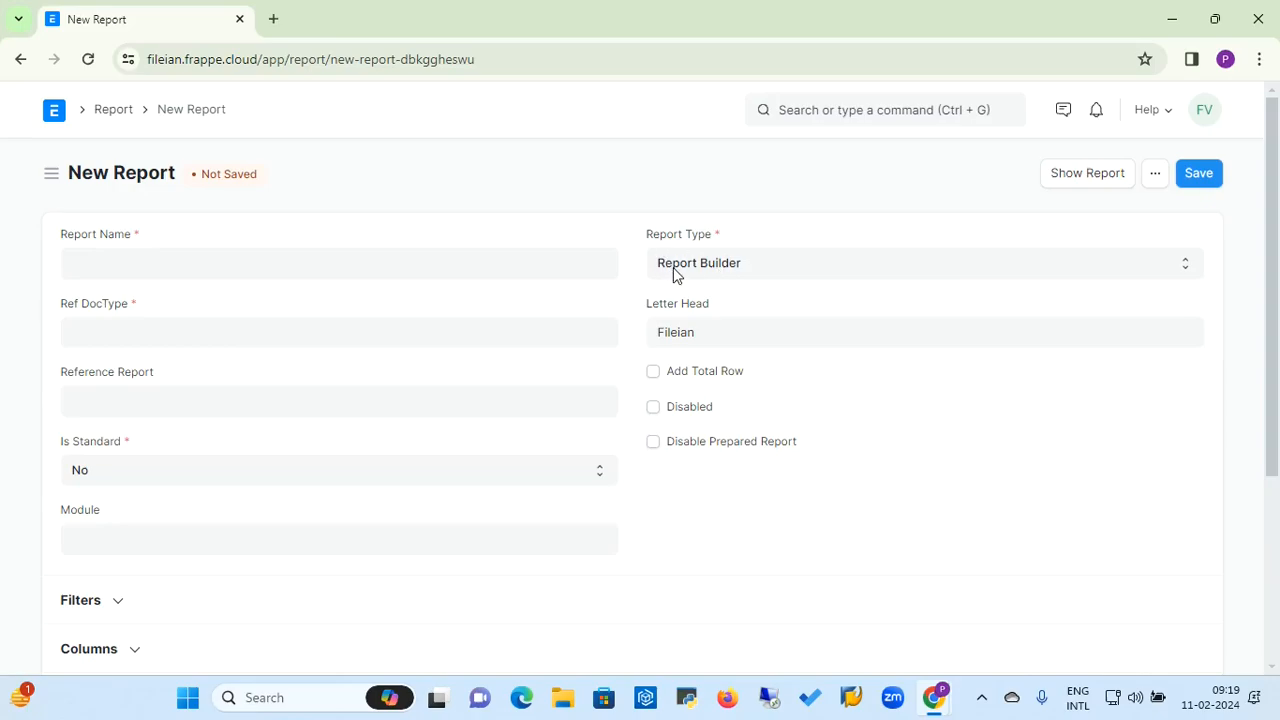
{"action": "left_click", "coordinate": [448, 266]}
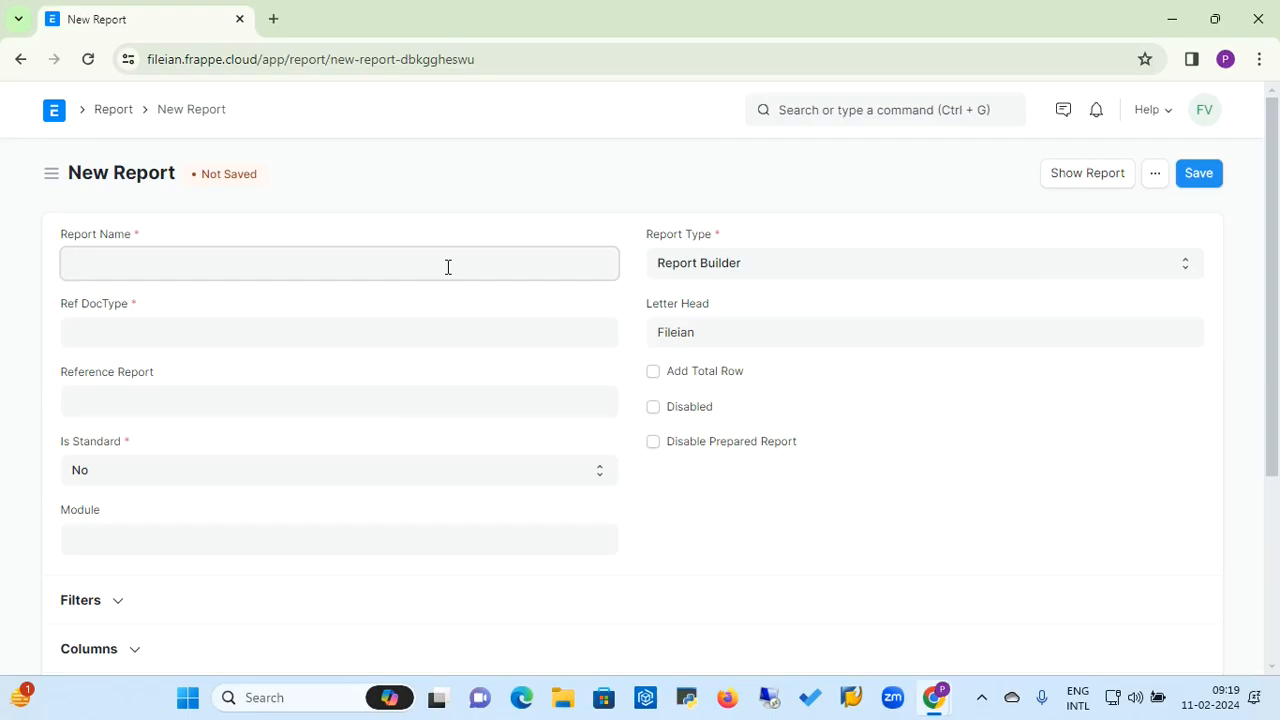
{"action": "type", "text": "Employee Personal Info"}
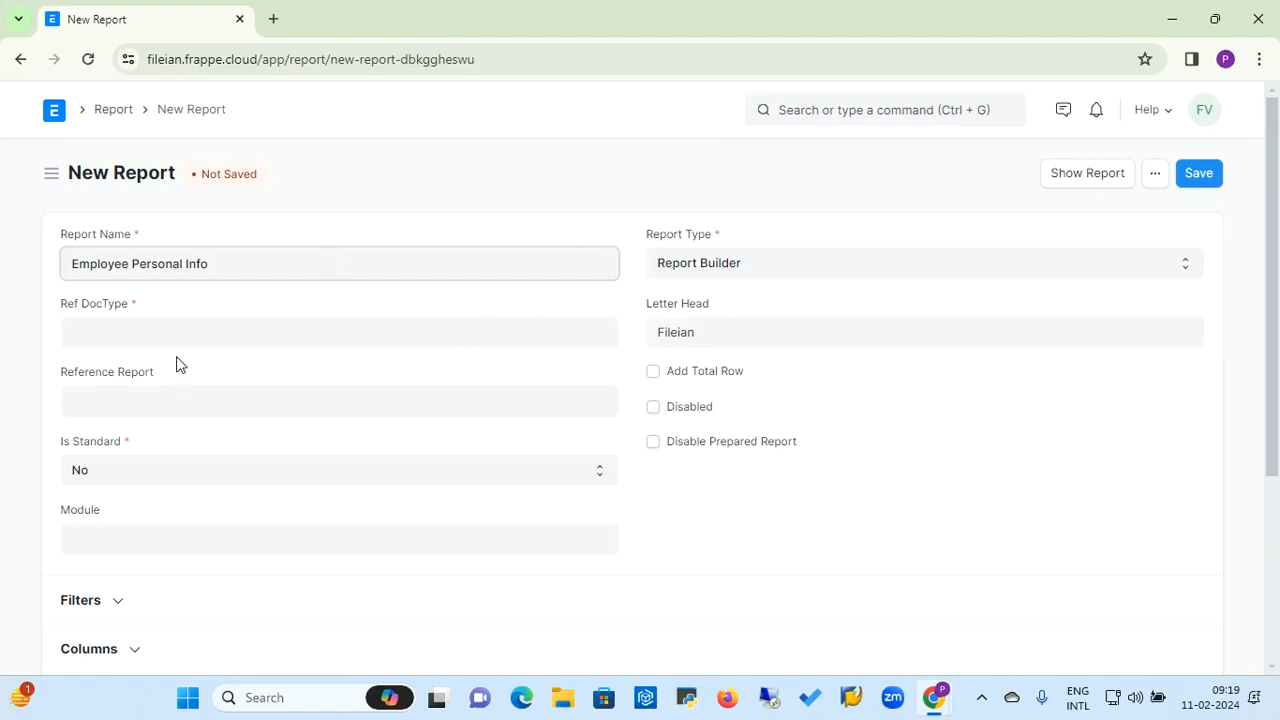
Set the new report's Ref DocType to Employee
{"action": "left_click", "coordinate": [126, 343]}
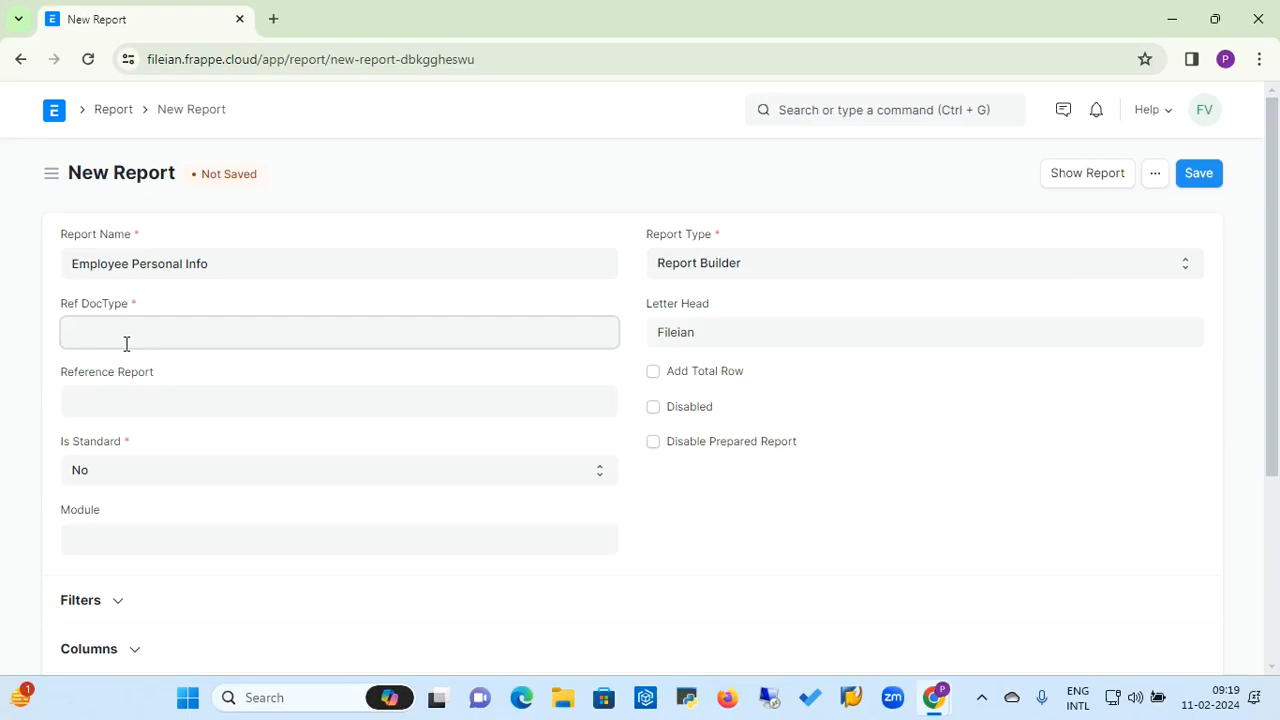
{"action": "type", "text": "Em"}
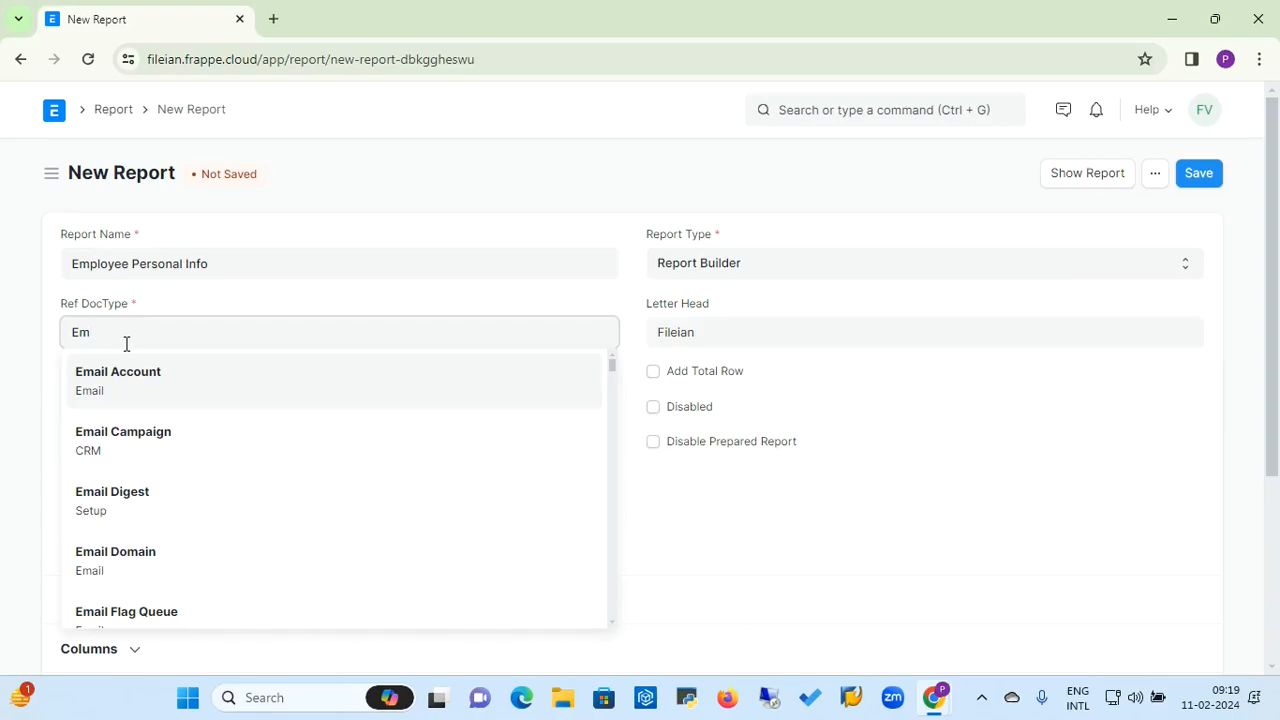
{"action": "type", "text": "p"}
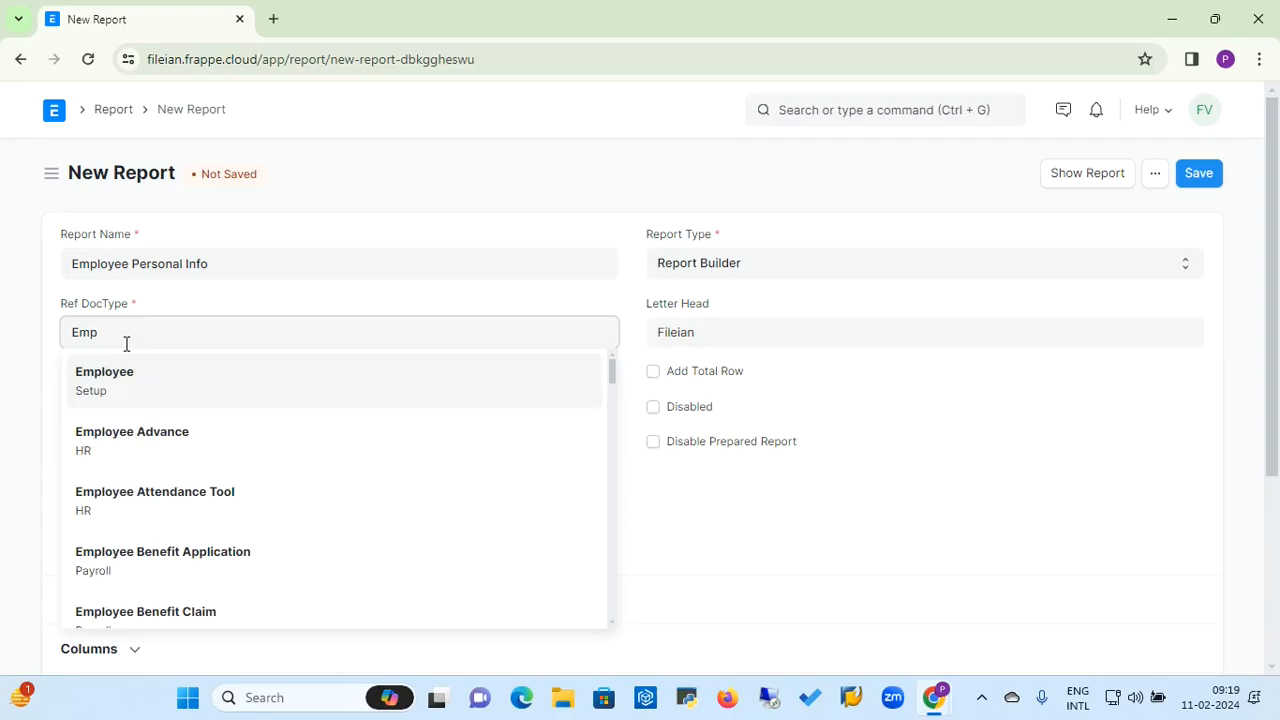
{"action": "left_click", "coordinate": [120, 385]}
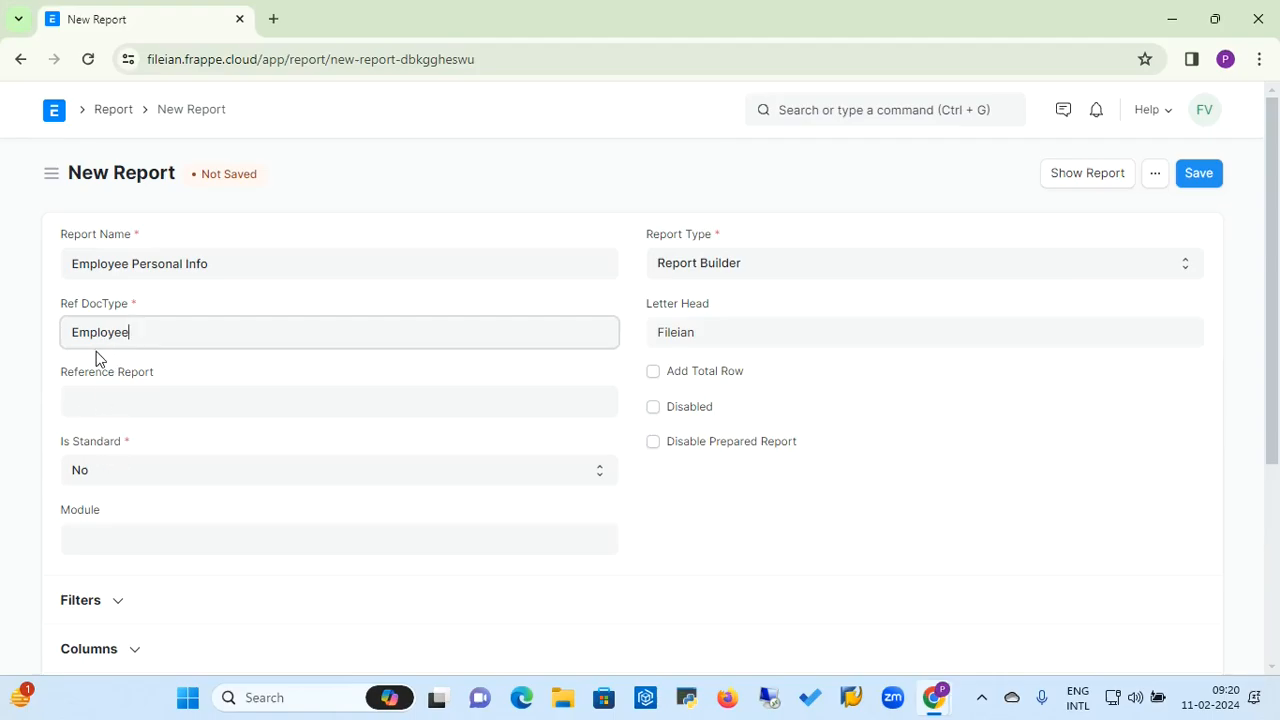
Set the new report's Is Standard option to Yes, assign it to the HR module and expand the Filters section
{"action": "left_click", "coordinate": [154, 476]}
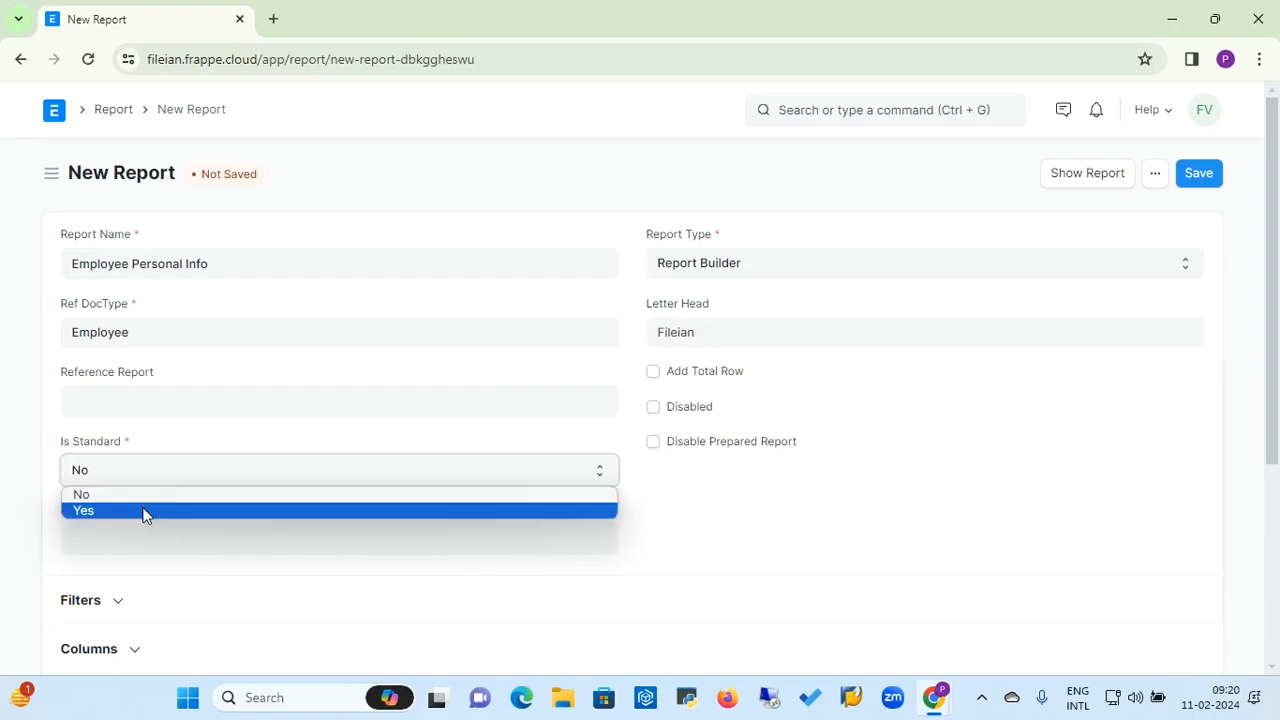
{"action": "left_click", "coordinate": [143, 512]}
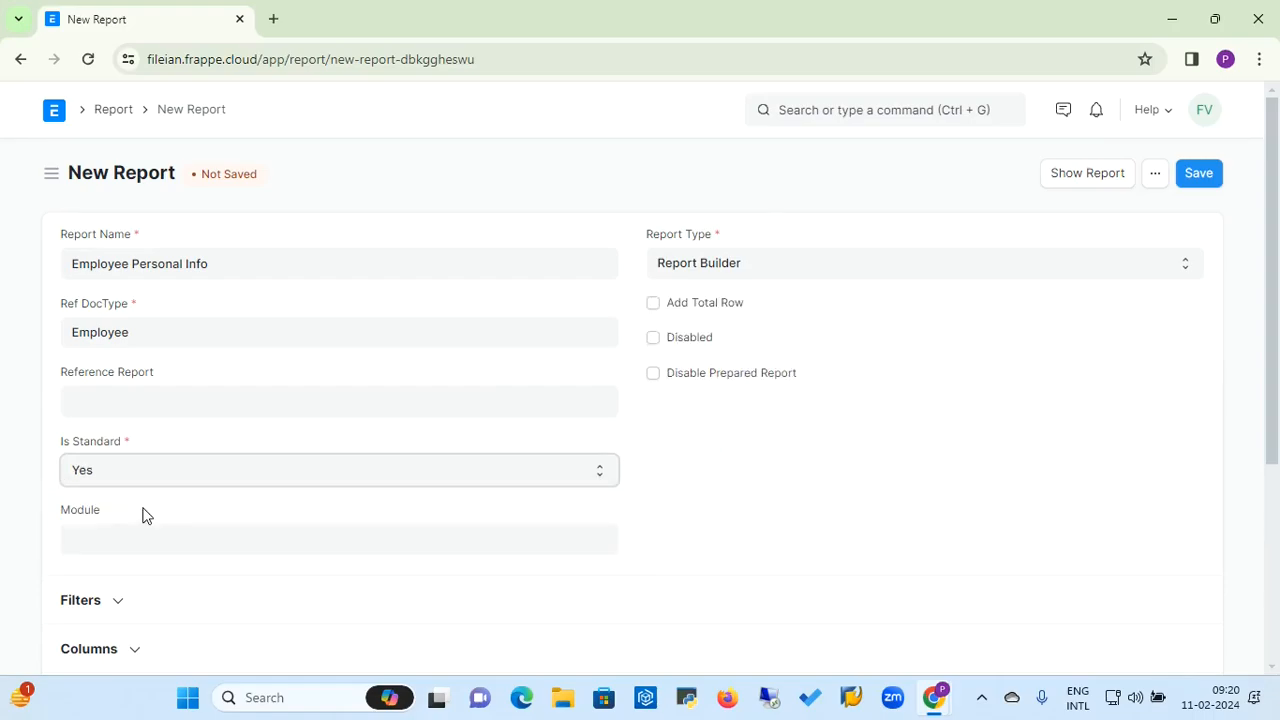
{"action": "left_click", "coordinate": [143, 537]}
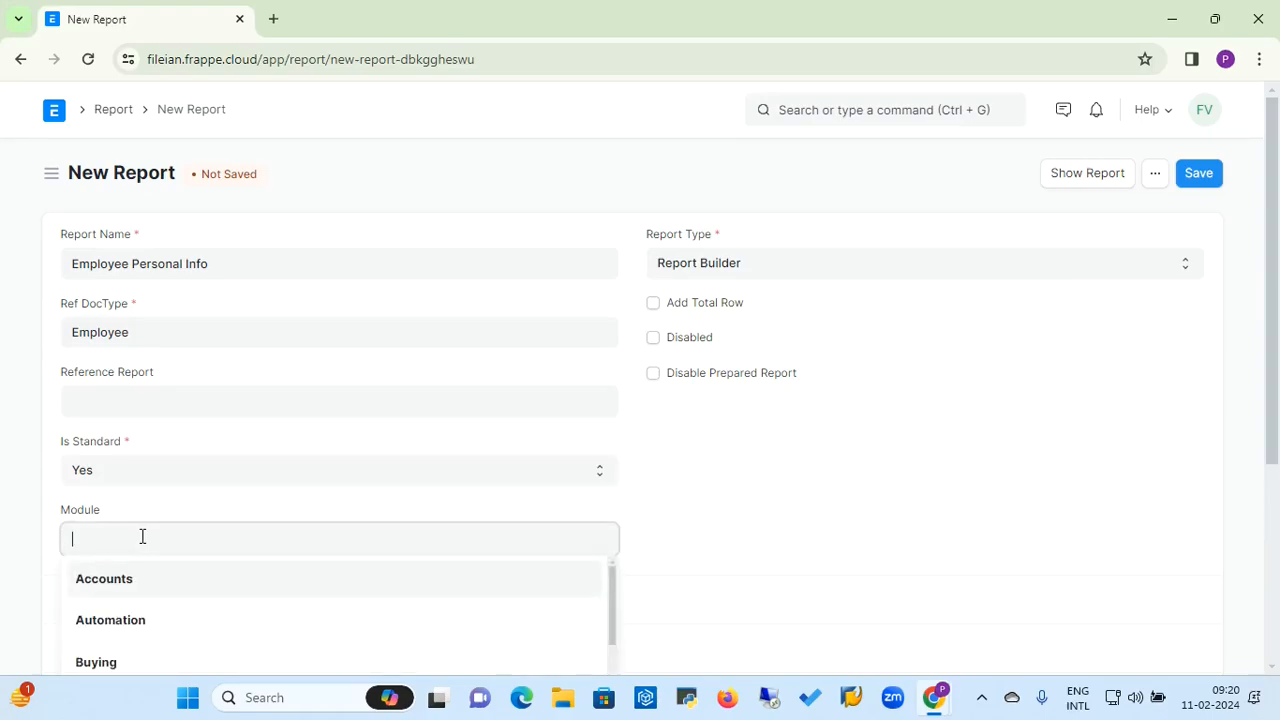
{"action": "type", "text": "HR"}
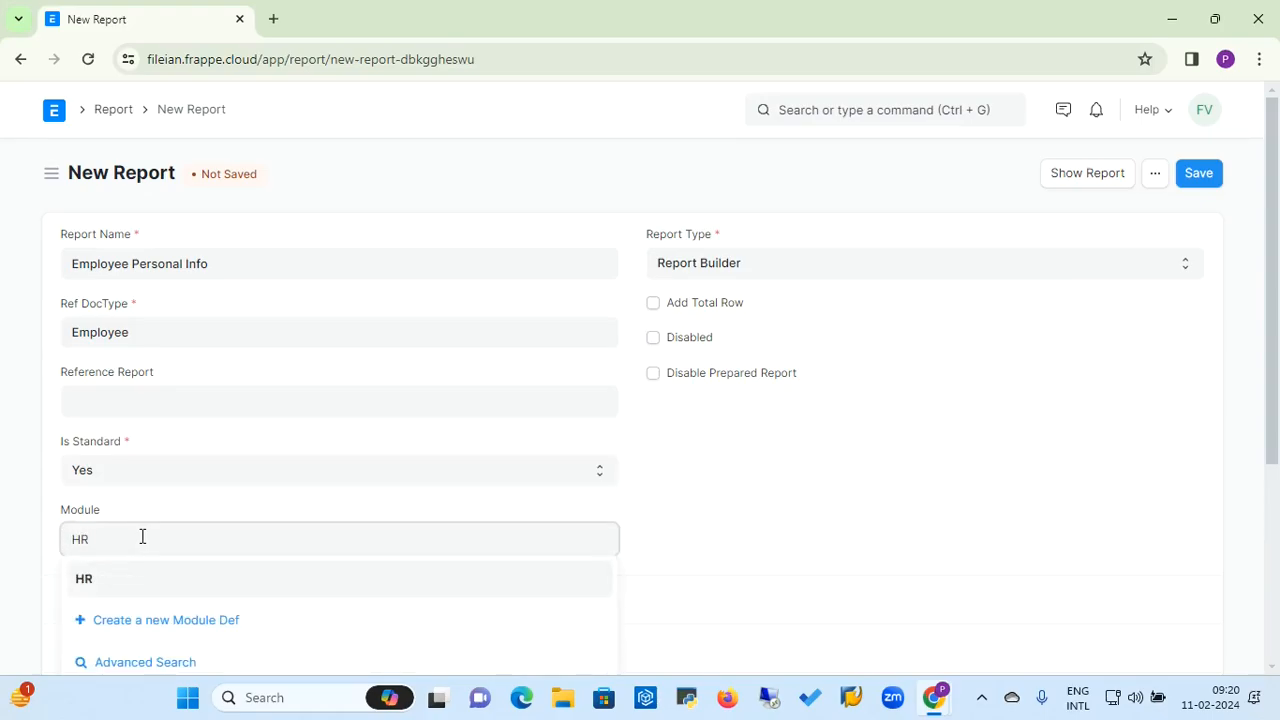
{"action": "double_click", "coordinate": [85, 588]}
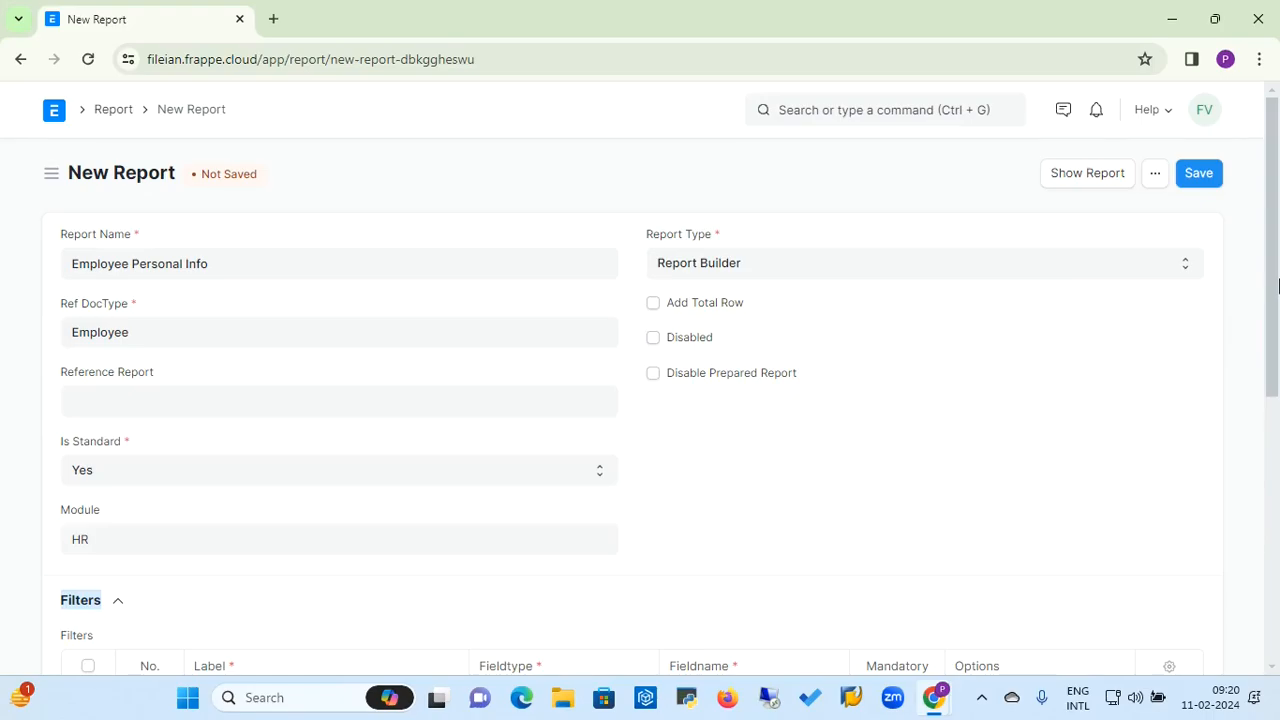
Add a blank row to the report's Filters table and look over the roles and main settings
{"action": "scroll", "coordinate": [726, 519], "scroll_direction": "down", "scroll_amount": 2}
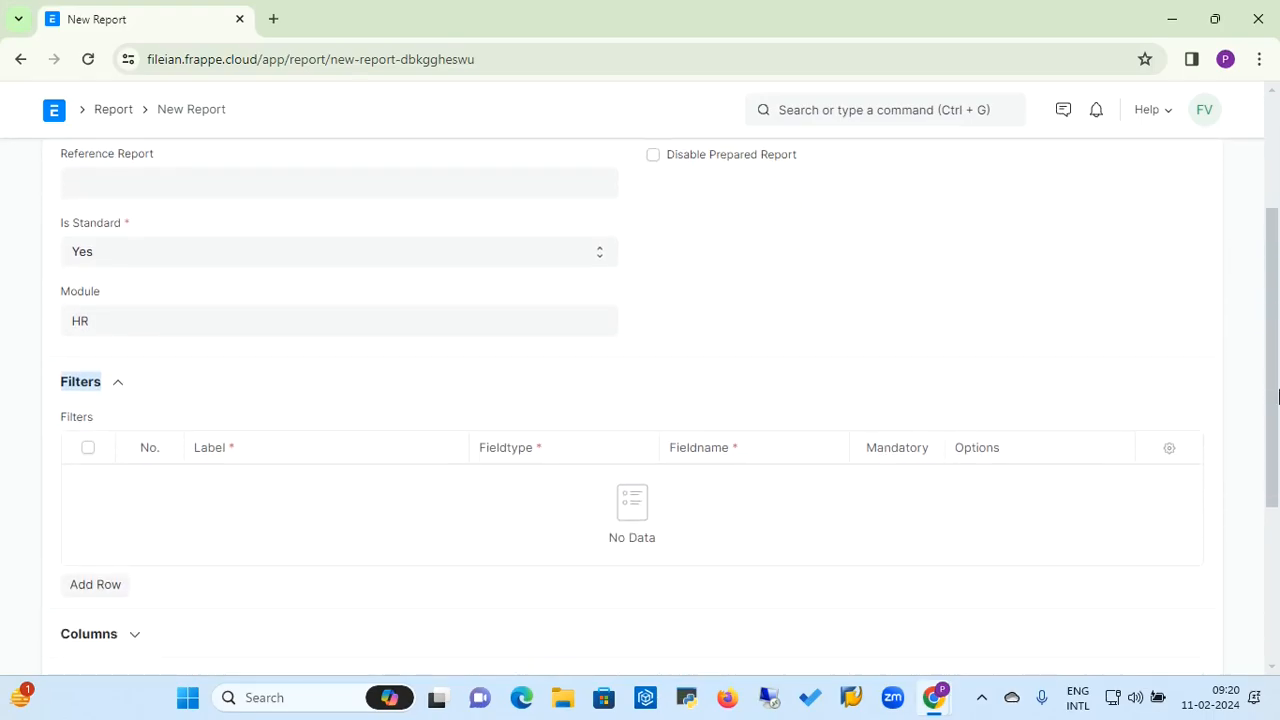
{"action": "left_click", "coordinate": [88, 592]}
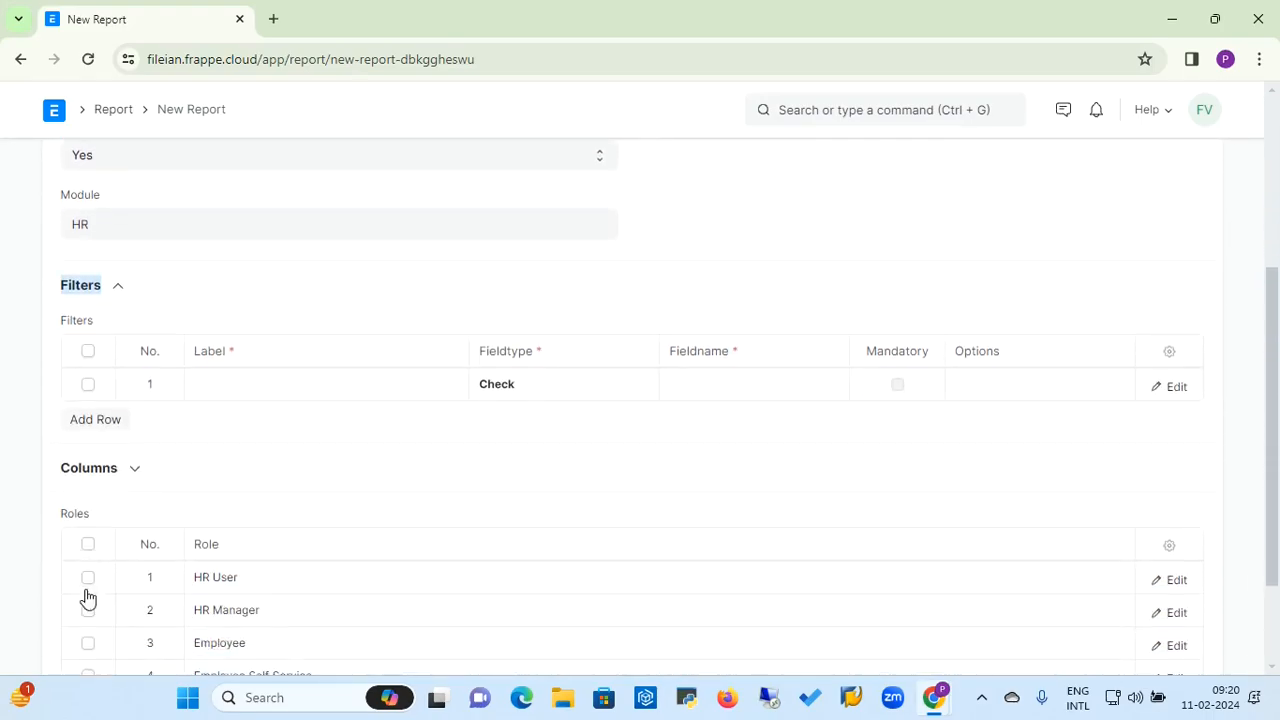
{"action": "left_click", "coordinate": [312, 292]}
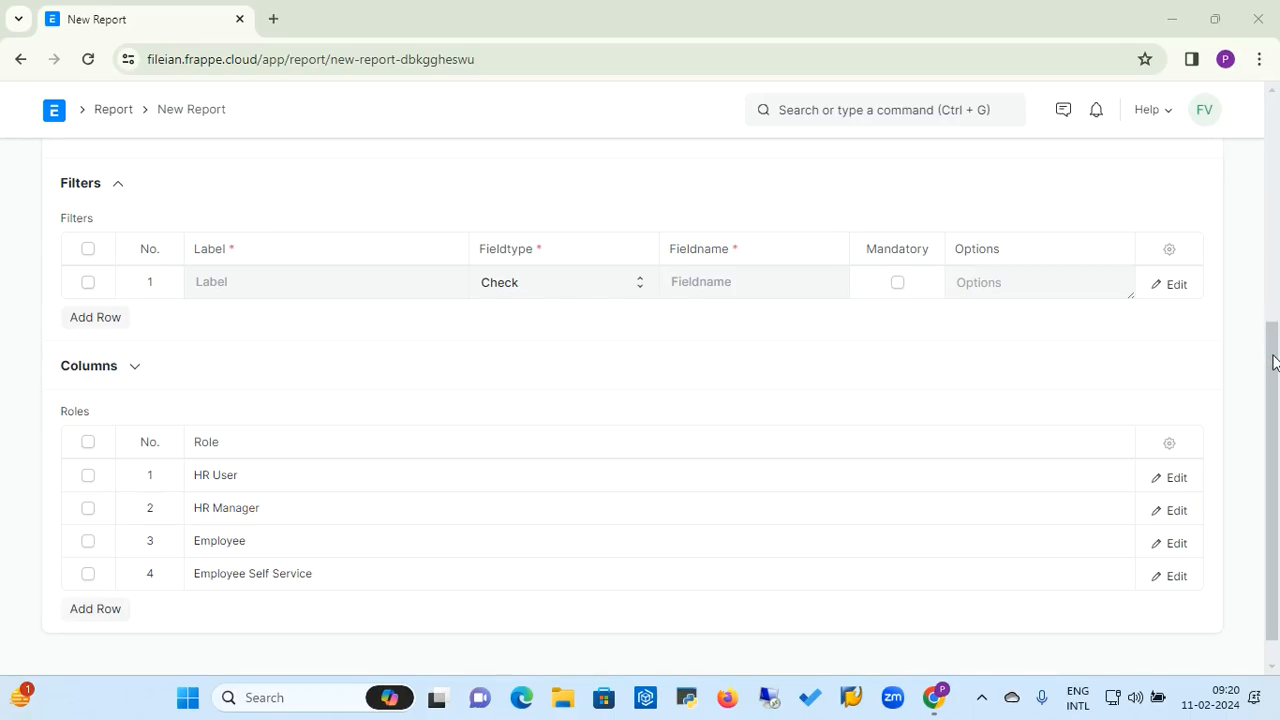
{"action": "scroll", "coordinate": [1278, 302], "scroll_direction": "up", "scroll_amount": 4}
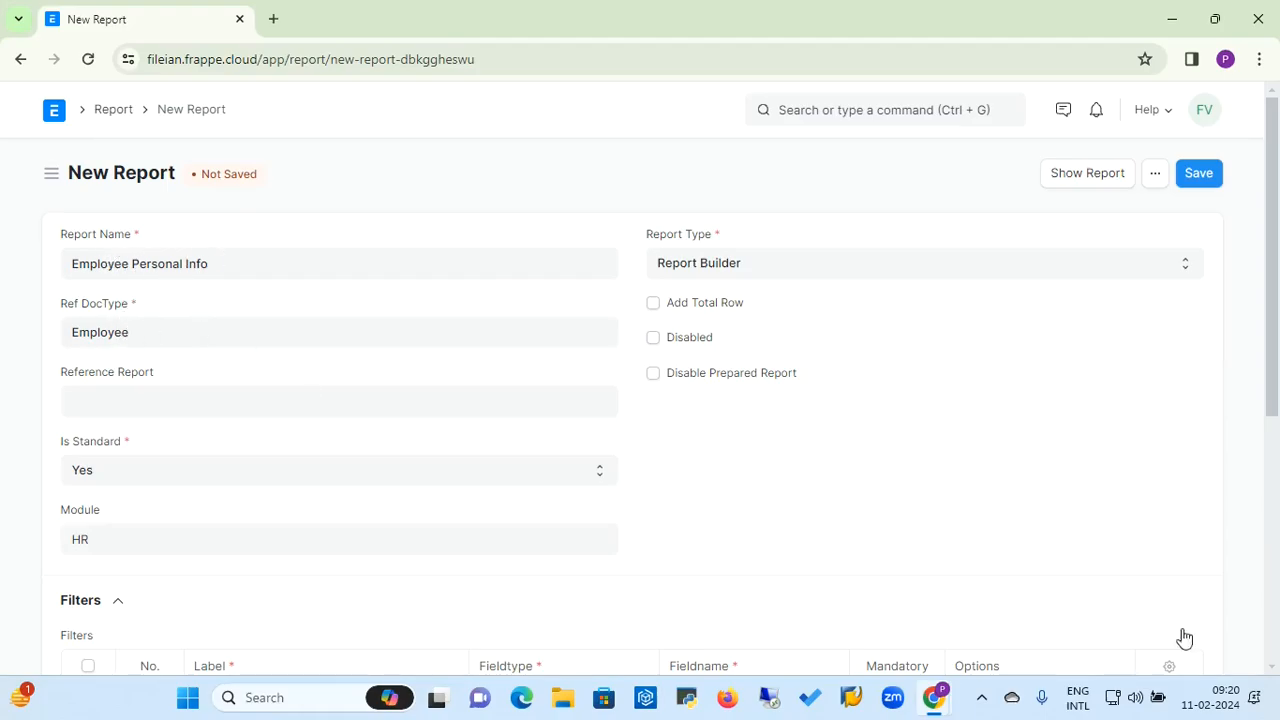
{"action": "scroll", "coordinate": [1259, 644], "scroll_direction": "down", "scroll_amount": 5}
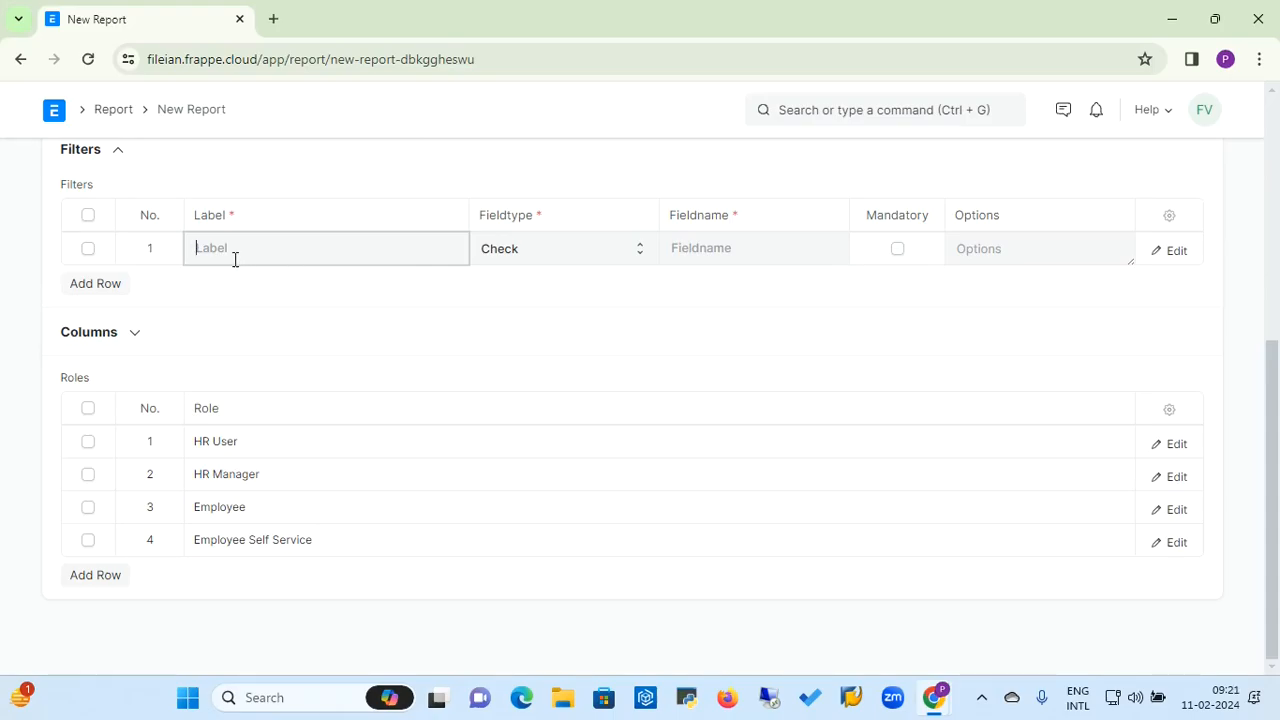
Define the first filter with label First Name, fieldtype Data and fieldname first_name
{"action": "type", "text": "First Name"}
{"action": "key", "text": "Tab"}
{"action": "left_click", "coordinate": [571, 257]}
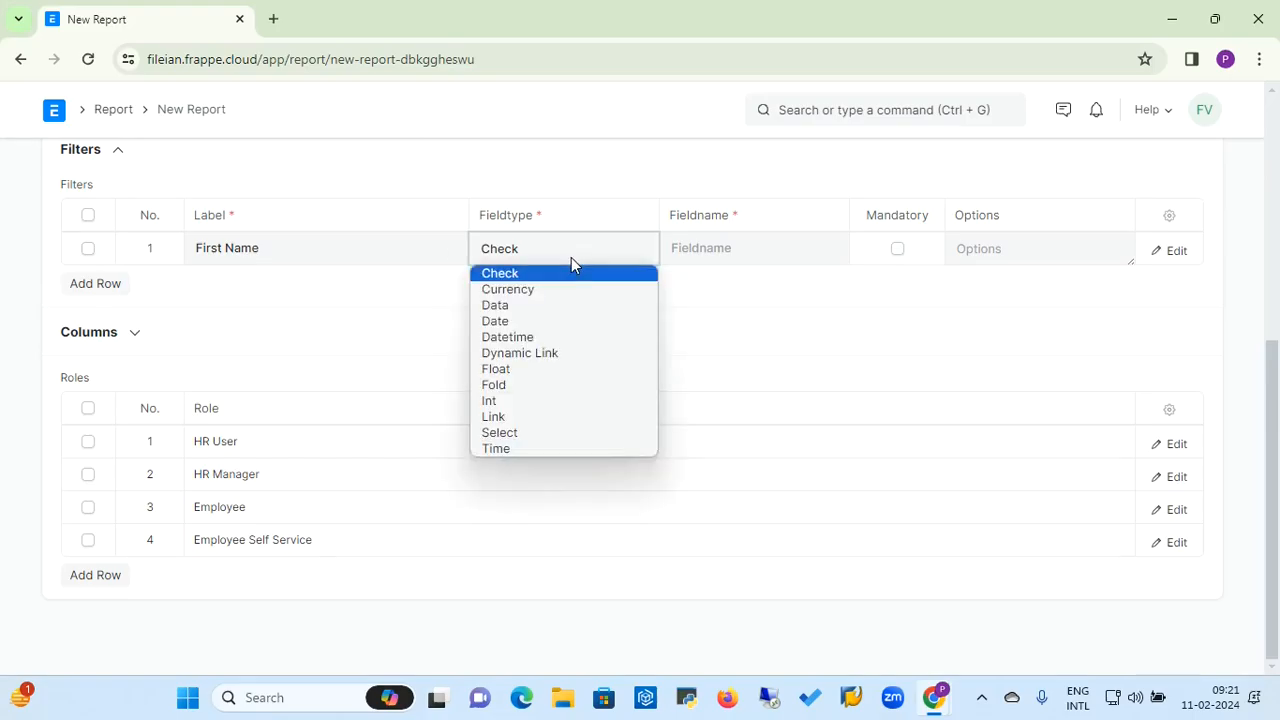
{"action": "left_click", "coordinate": [545, 306]}
{"action": "left_click", "coordinate": [688, 256]}
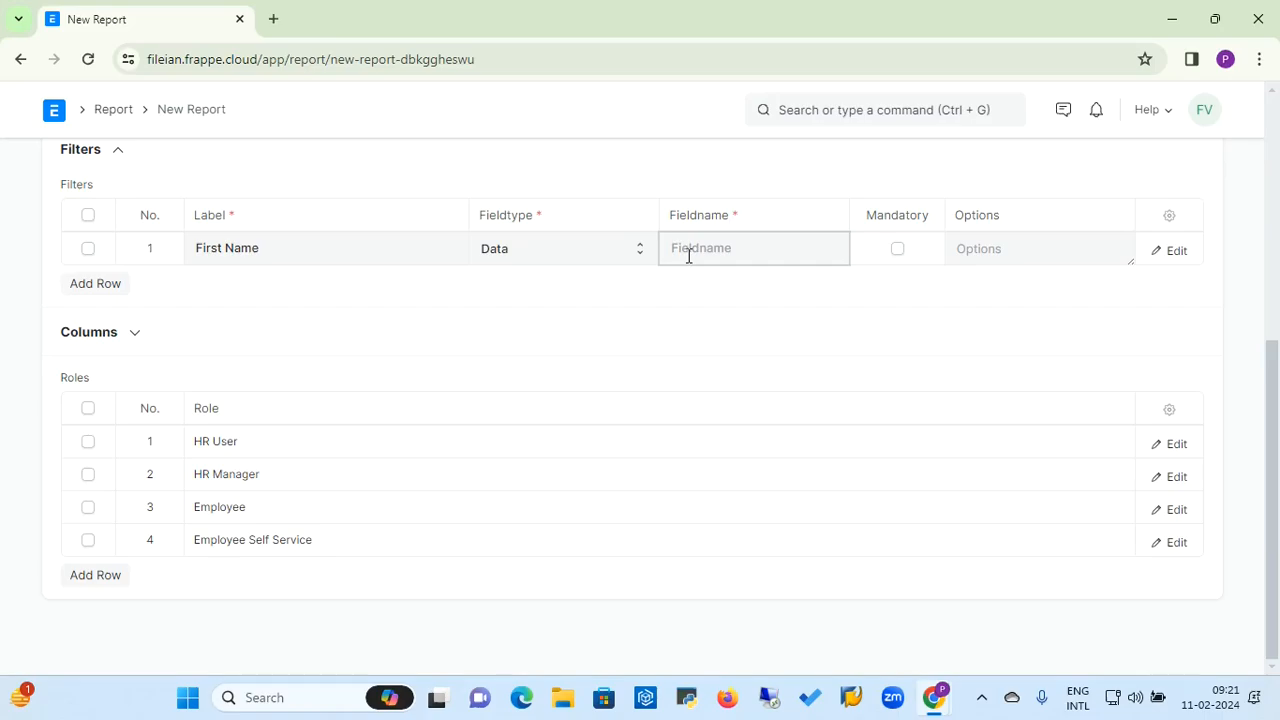
{"action": "type", "text": "first_name"}
{"action": "key", "text": "Tab"}
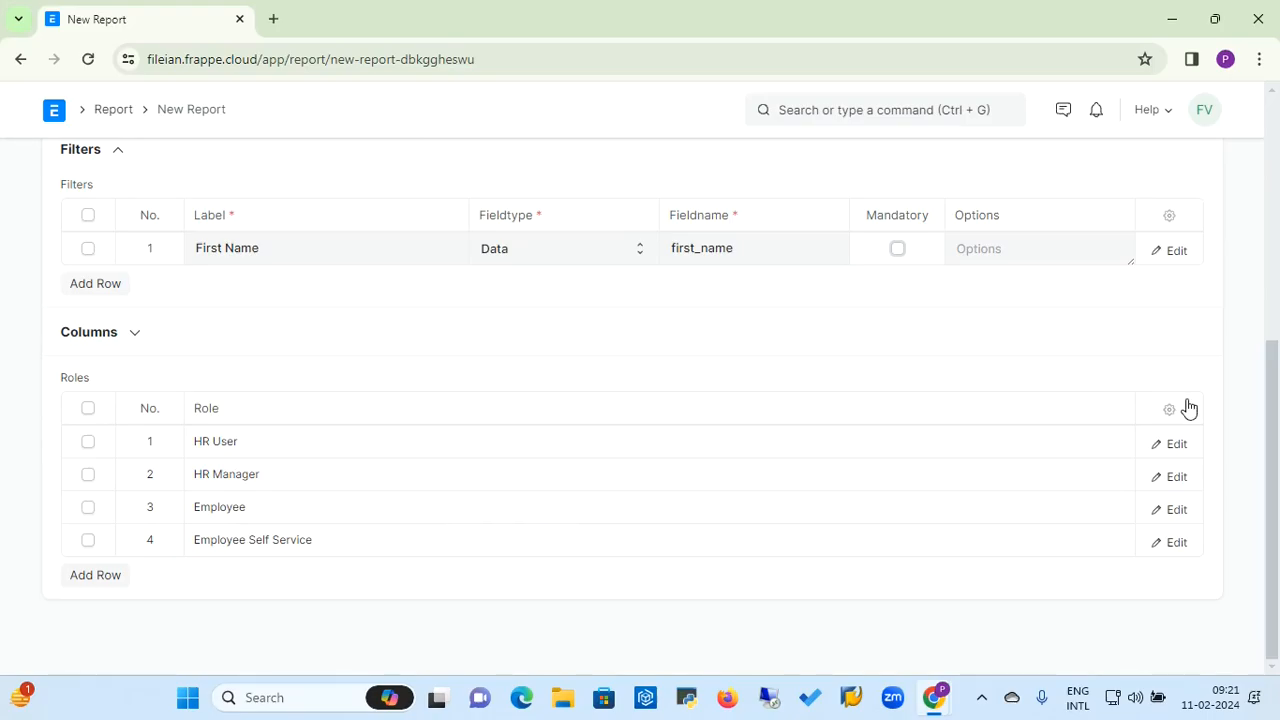
{"action": "left_click", "coordinate": [1275, 231]}
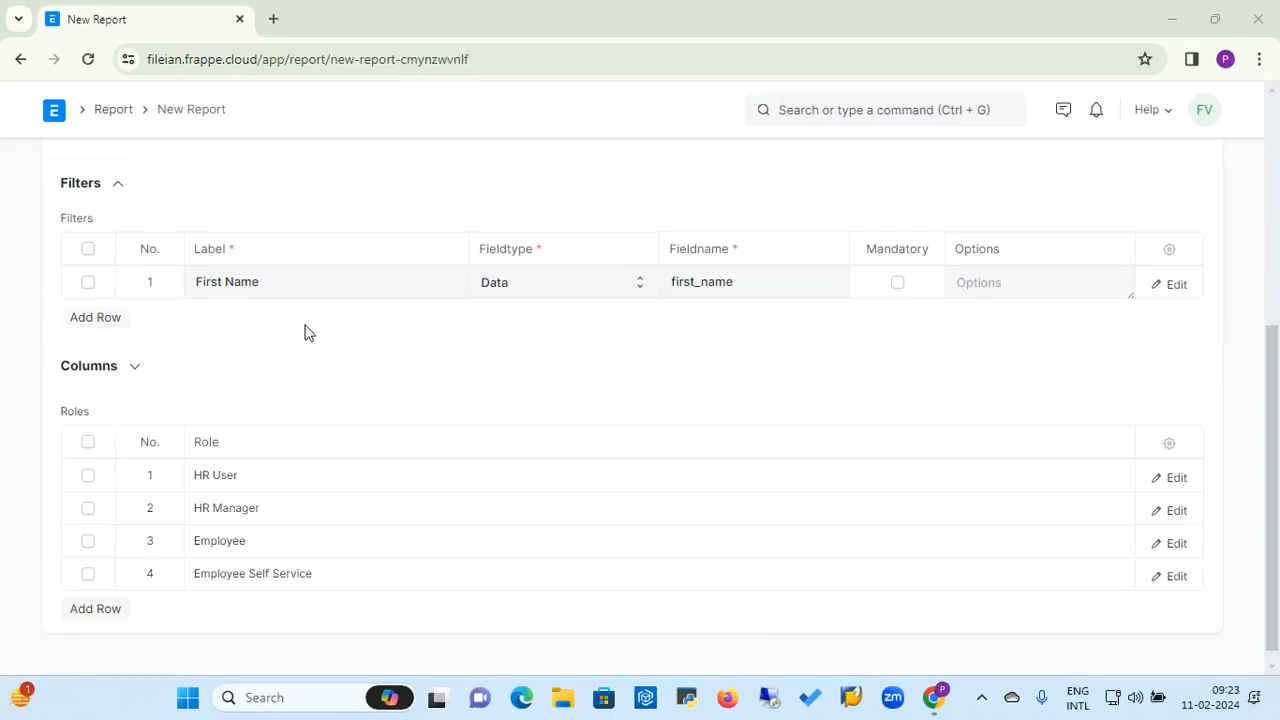
Add a second filter labelled Last Name with fieldtype Data and fieldname last_name
{"action": "left_click", "coordinate": [84, 326]}
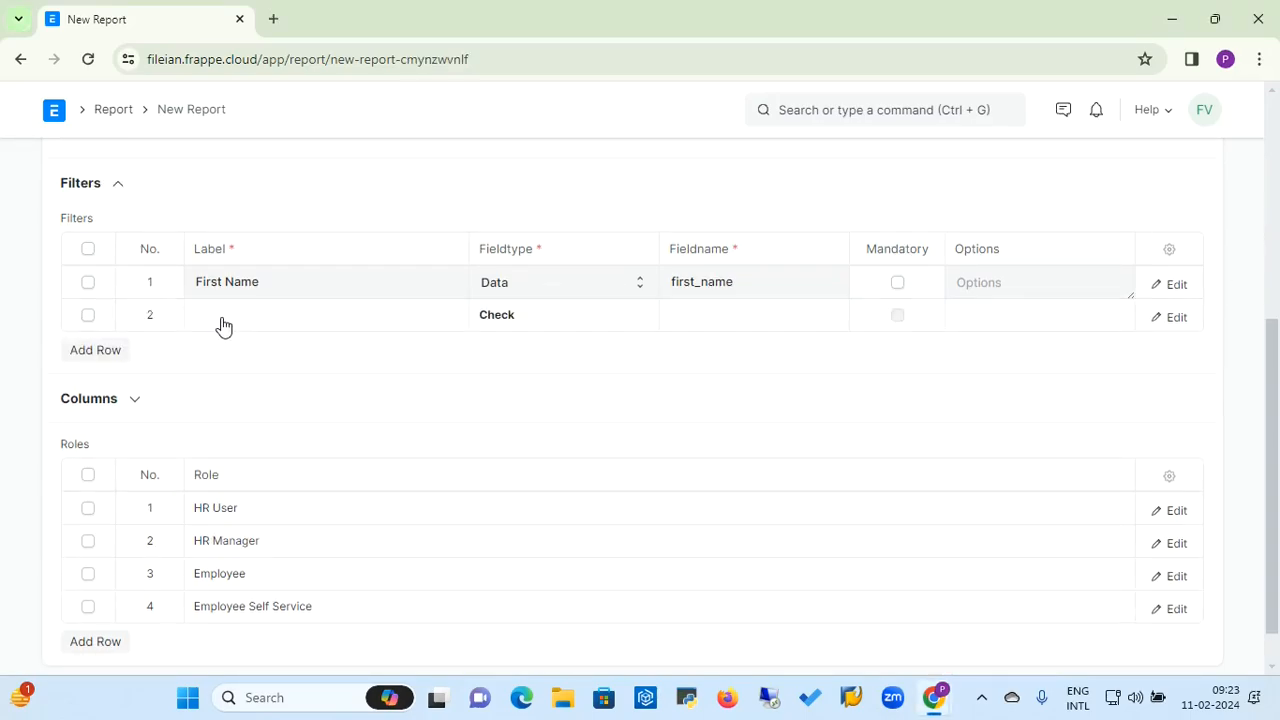
{"action": "left_click", "coordinate": [222, 317]}
{"action": "type", "text": "Last"}
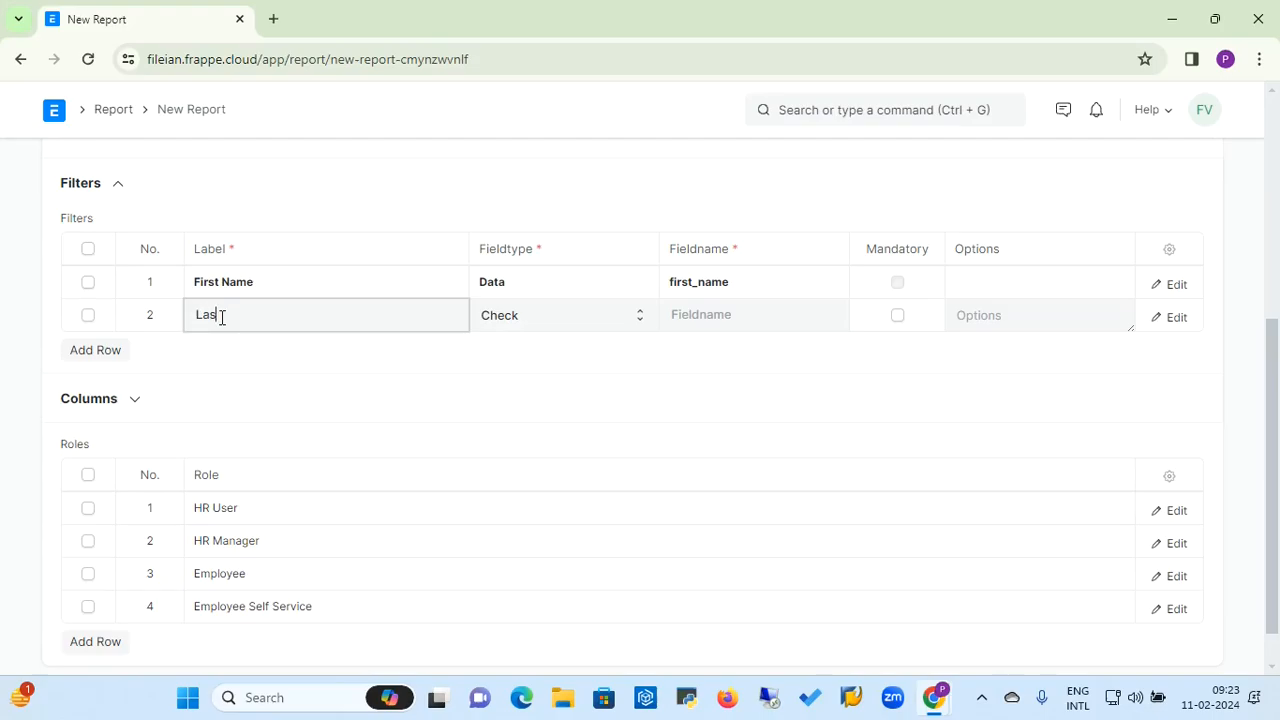
{"action": "type", "text": " Name"}
{"action": "key", "text": "Tab"}
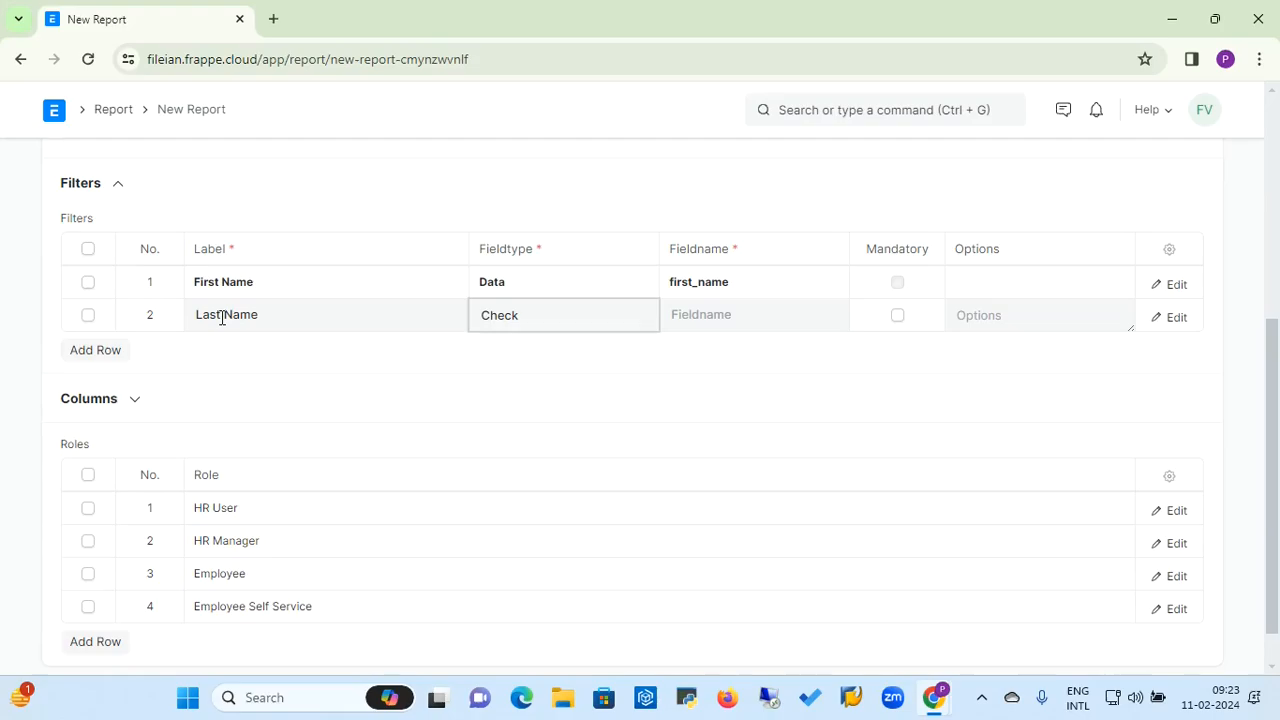
{"action": "key", "text": "d"}
{"action": "key", "text": "Tab"}
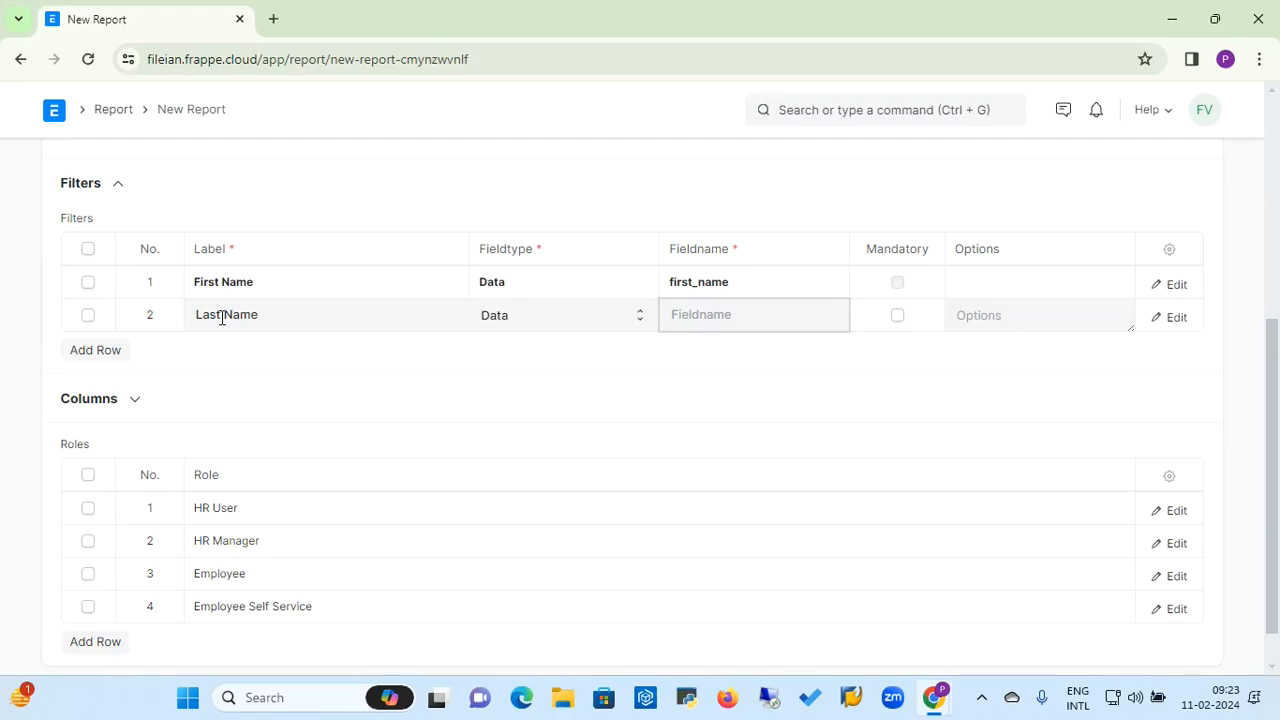
{"action": "type", "text": "last_name"}
{"action": "key", "text": "Tab"}
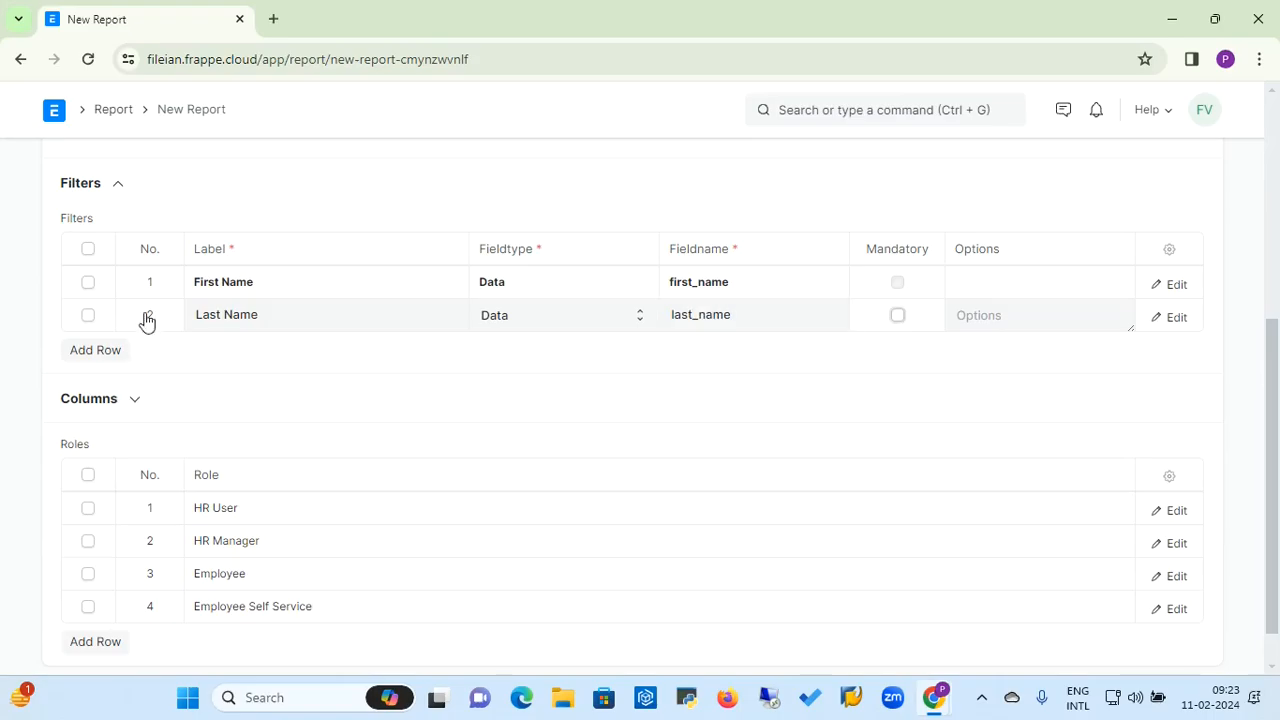
Add a third filter labelled Date of Birth with fieldtype Date and fieldname dob
{"action": "left_click", "coordinate": [100, 355]}
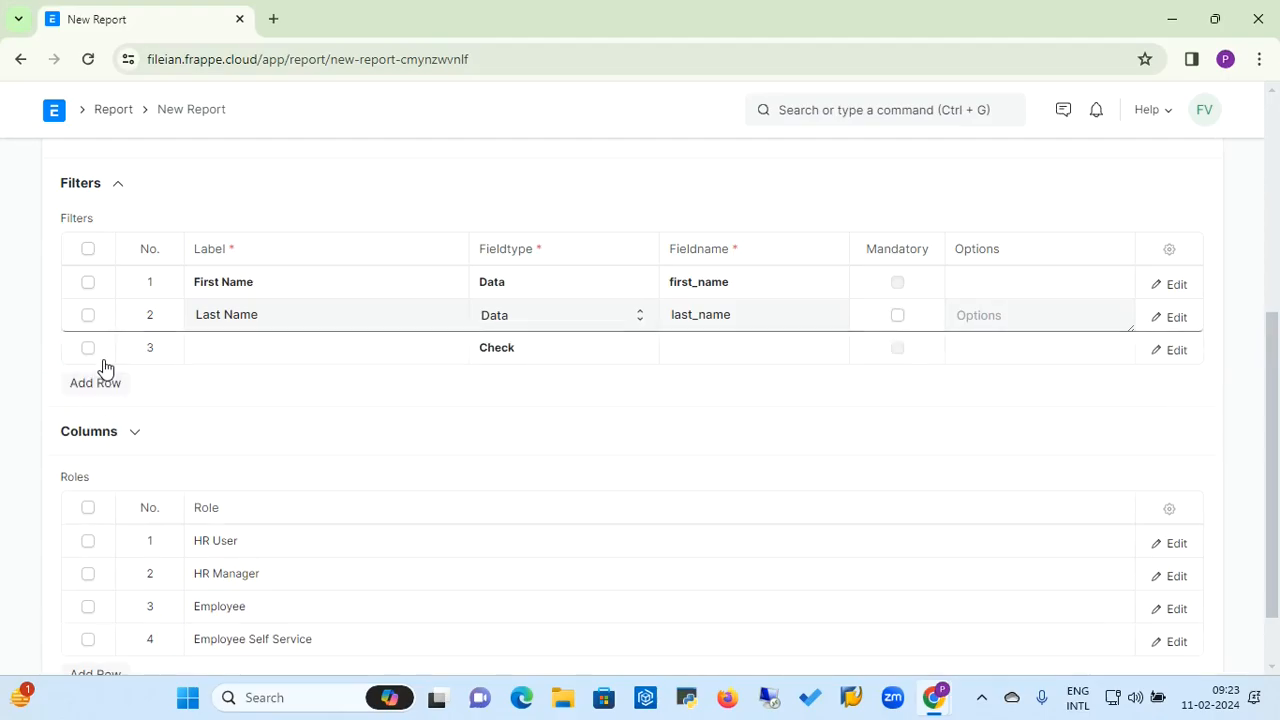
{"action": "left_click", "coordinate": [256, 350]}
{"action": "type", "text": "Date"}
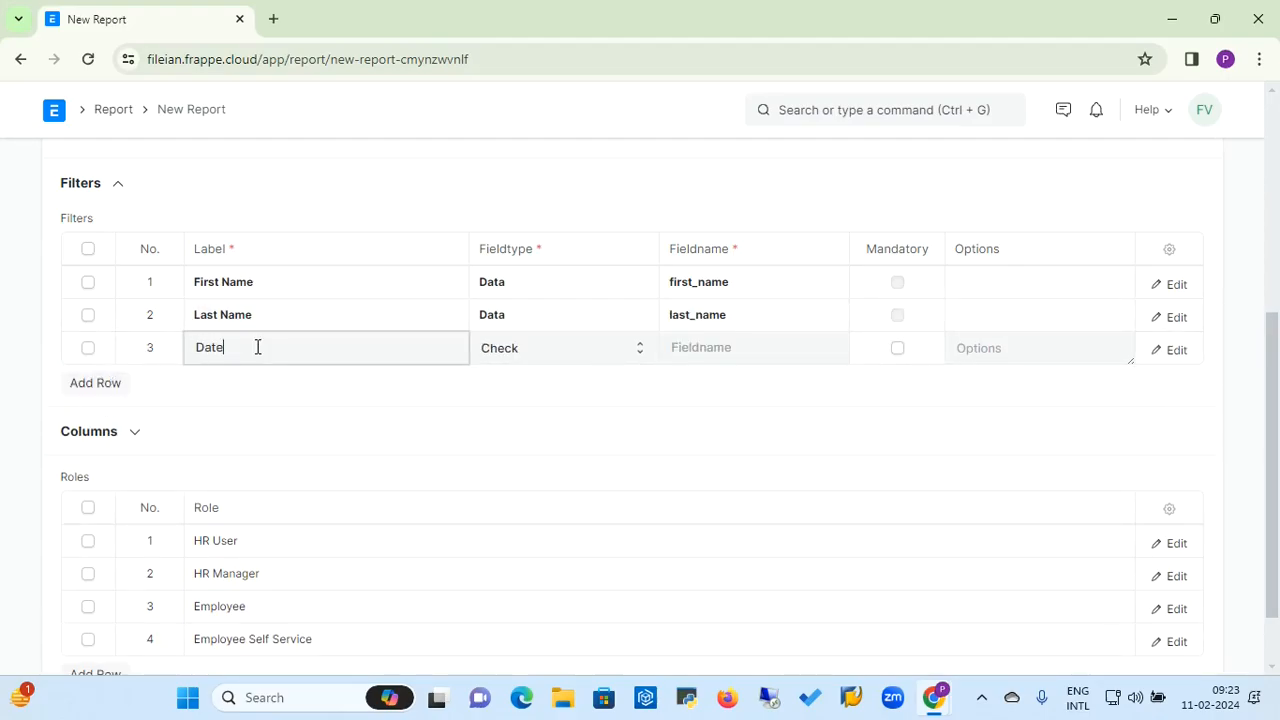
{"action": "type", "text": " of Birth"}
{"action": "key", "text": "Tab"}
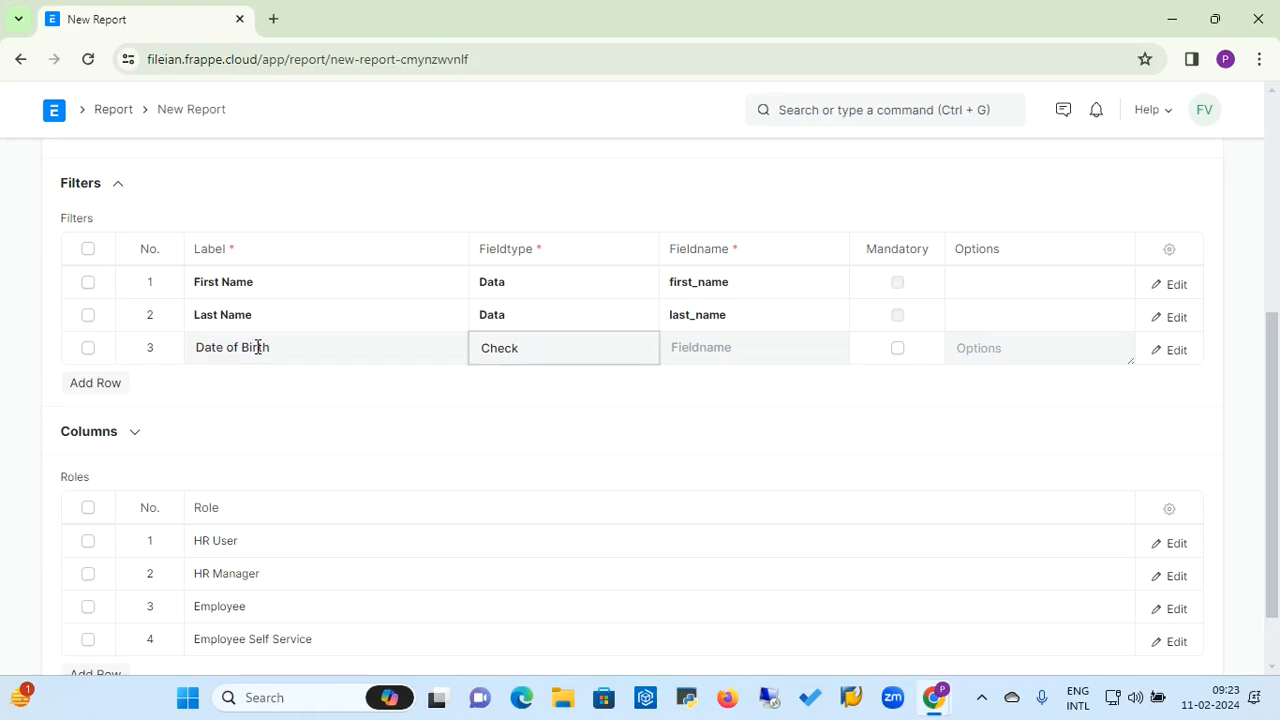
{"action": "key", "text": "d"}
{"action": "key", "text": "Tab"}
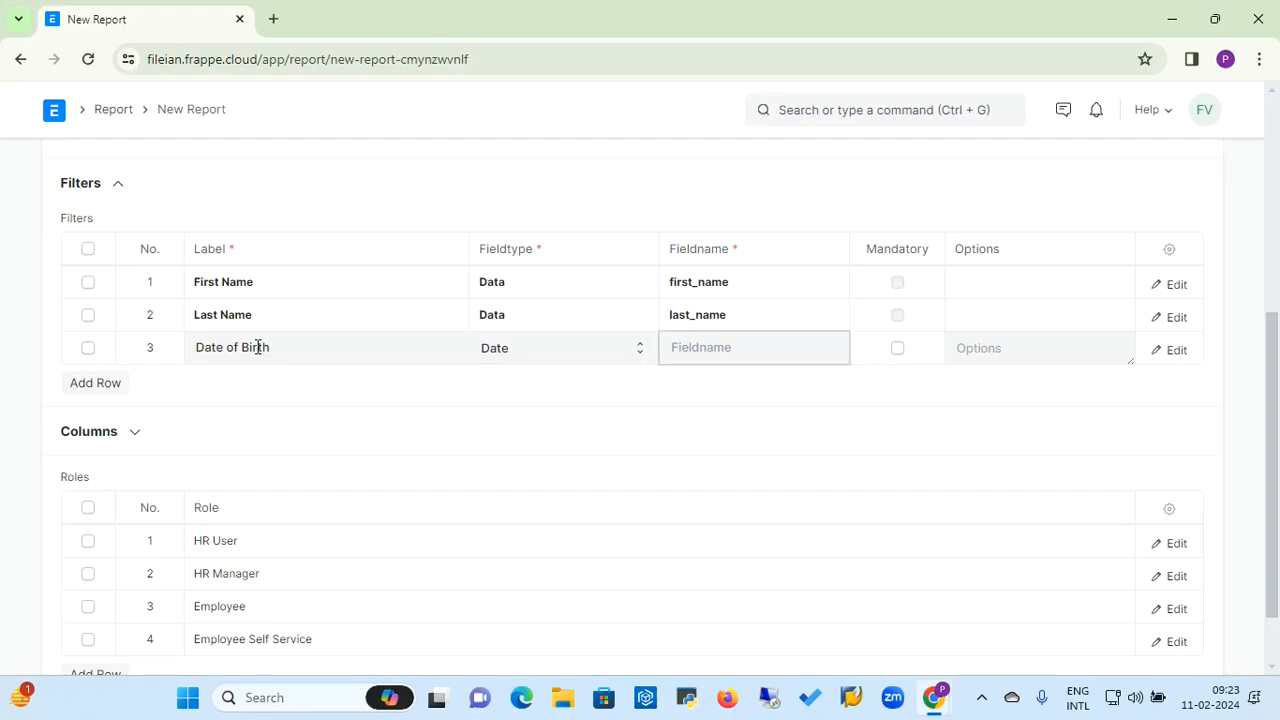
{"action": "type", "text": "dob"}
{"action": "key", "text": "Tab"}
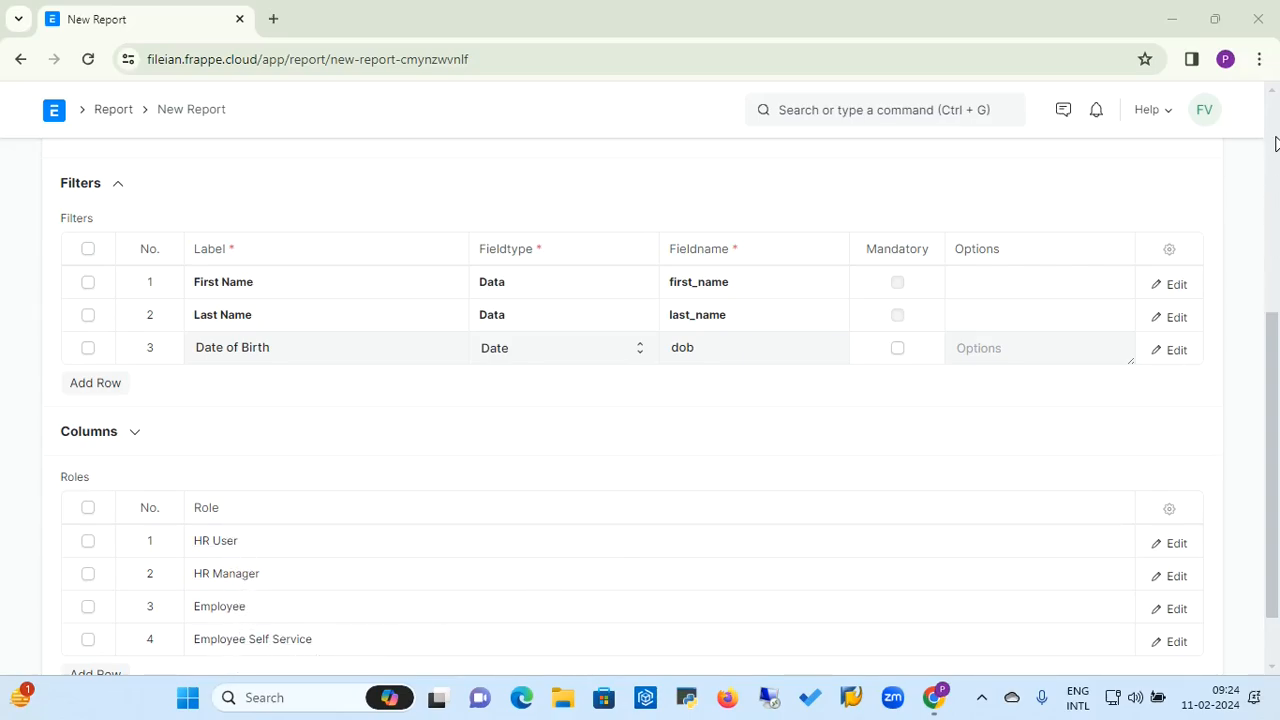
Set Is Standard to No and save the Employee Personal Info report
{"action": "left_click", "coordinate": [910, 195]}
{"action": "scroll", "coordinate": [909, 200], "scroll_direction": "up", "scroll_amount": 1}
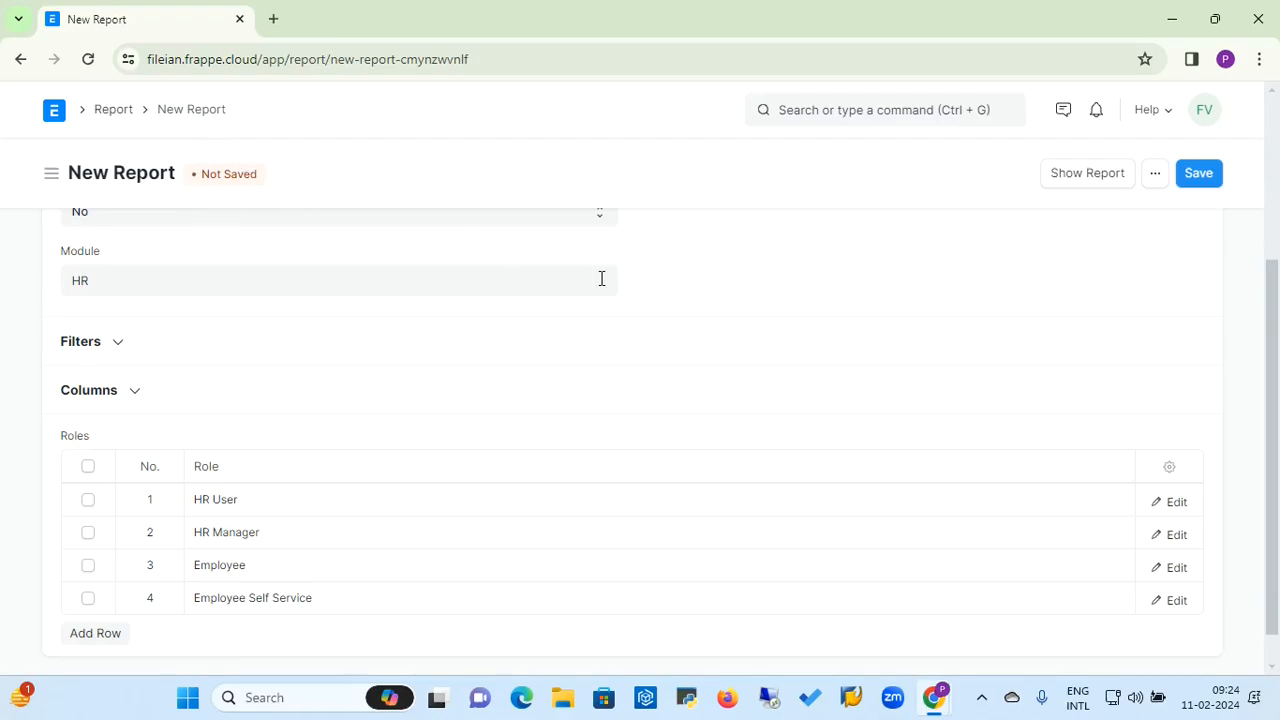
{"action": "left_click", "coordinate": [1198, 175]}
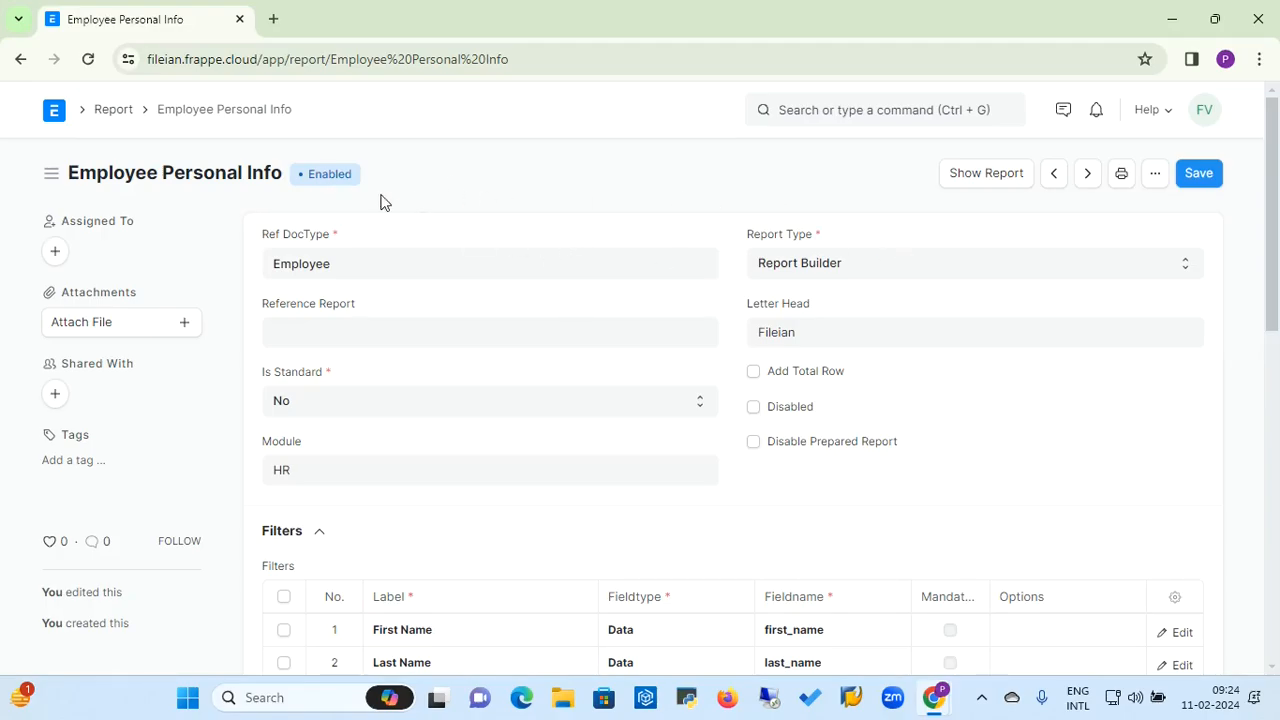
Show the Employee Personal Info report's output, then go back through its details to the report list
{"action": "left_click", "coordinate": [977, 178]}
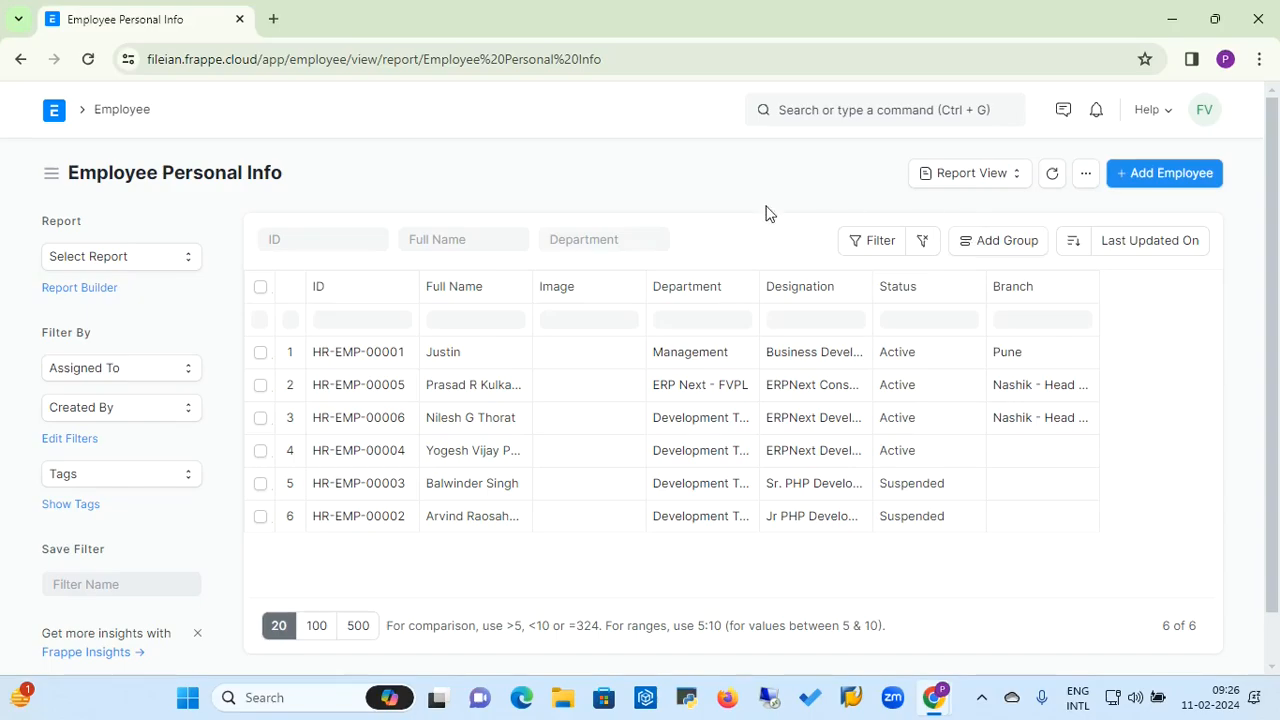
{"action": "left_click", "coordinate": [21, 60]}
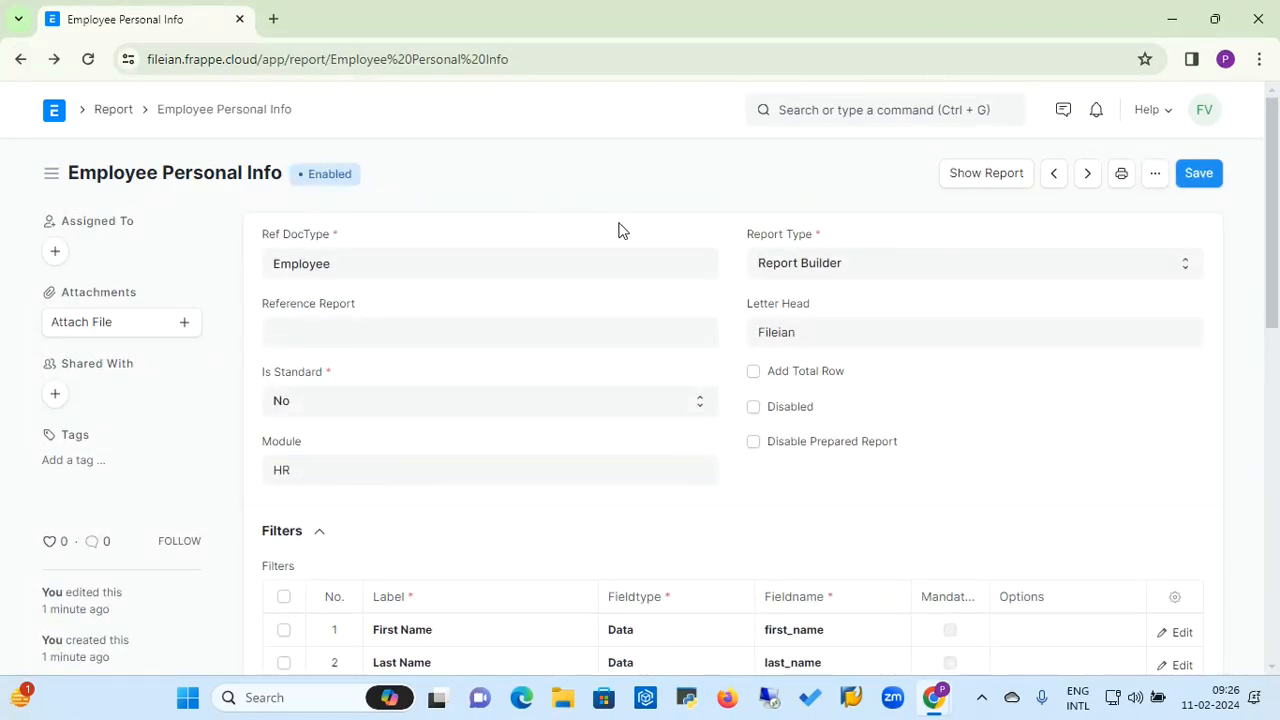
{"action": "left_click", "coordinate": [108, 115]}
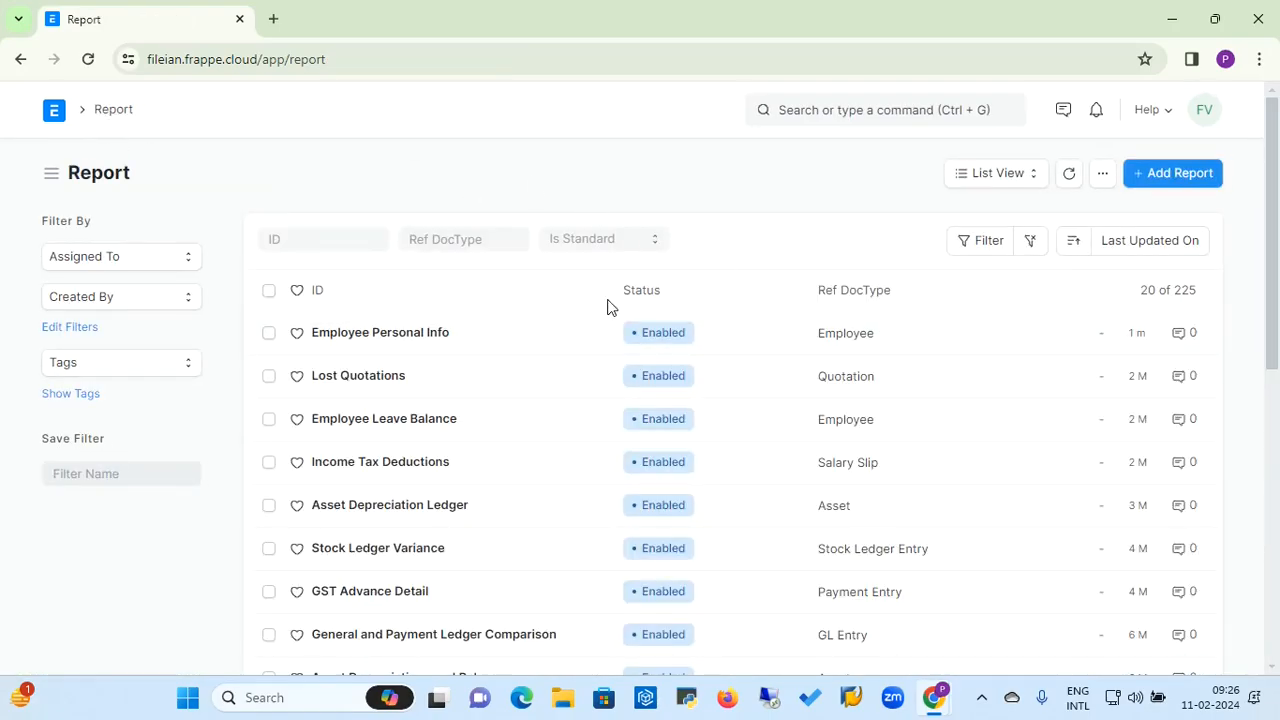